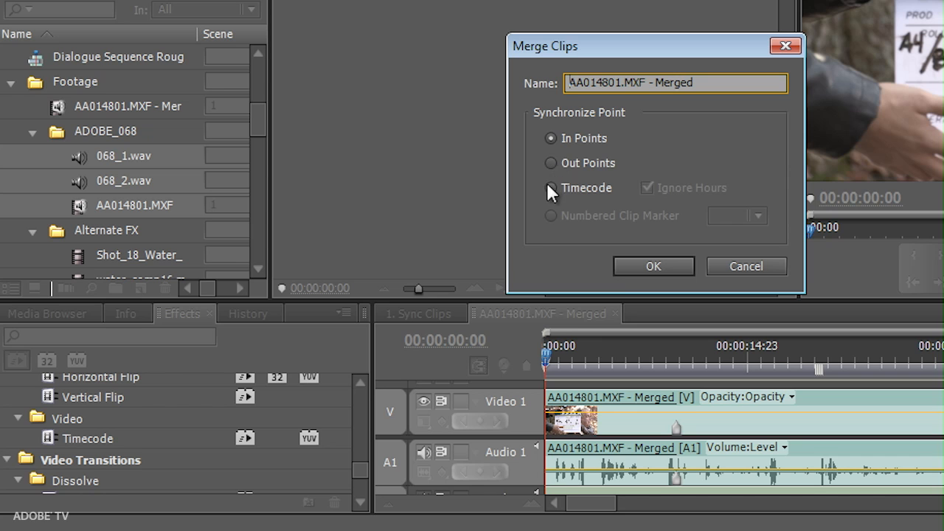
Step: Merge 068_1.wav, 068_2.wav and AA014801.MXF into a single clip named AA014801.MXF - Merged
left_click(634, 265)
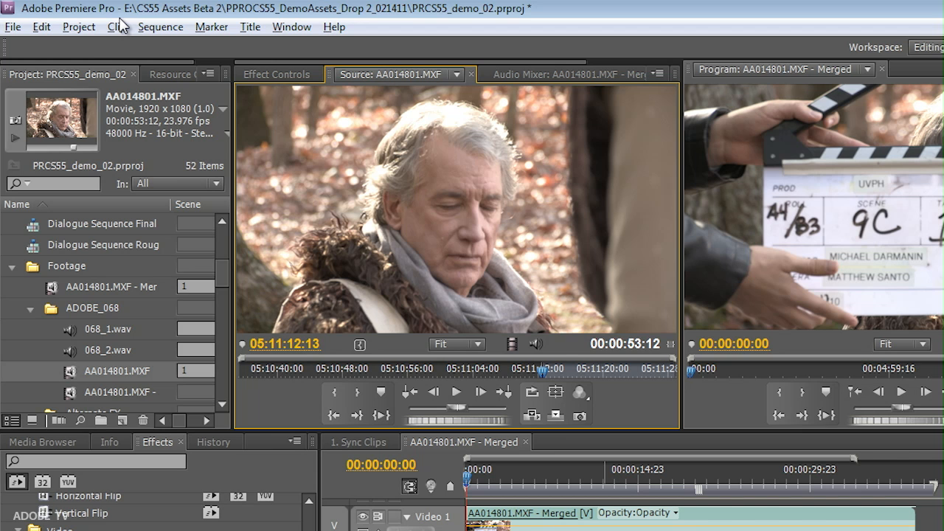
Step: Choose the Final Cut Pro 7.0 keyboard layout preset in the keyboard shortcut settings
left_click(38, 29)
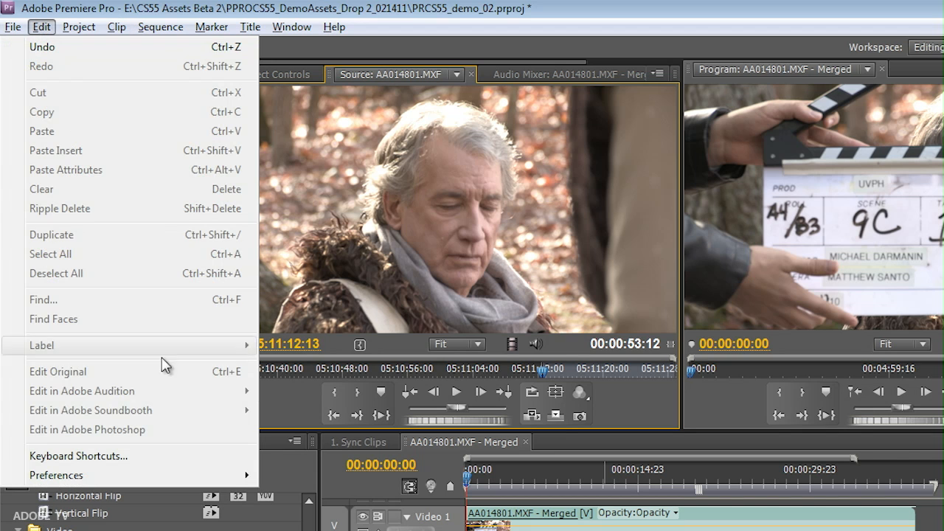
left_click(203, 458)
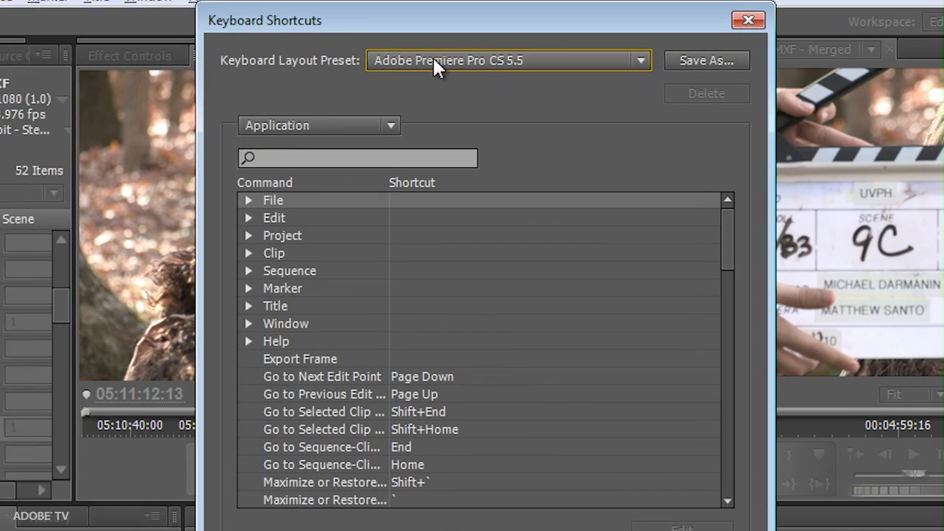
left_click(520, 81)
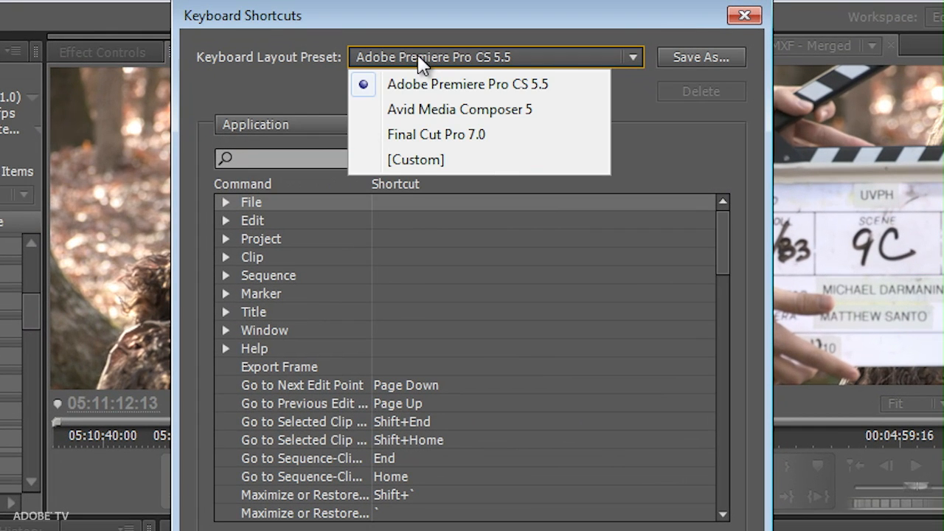
left_click(457, 136)
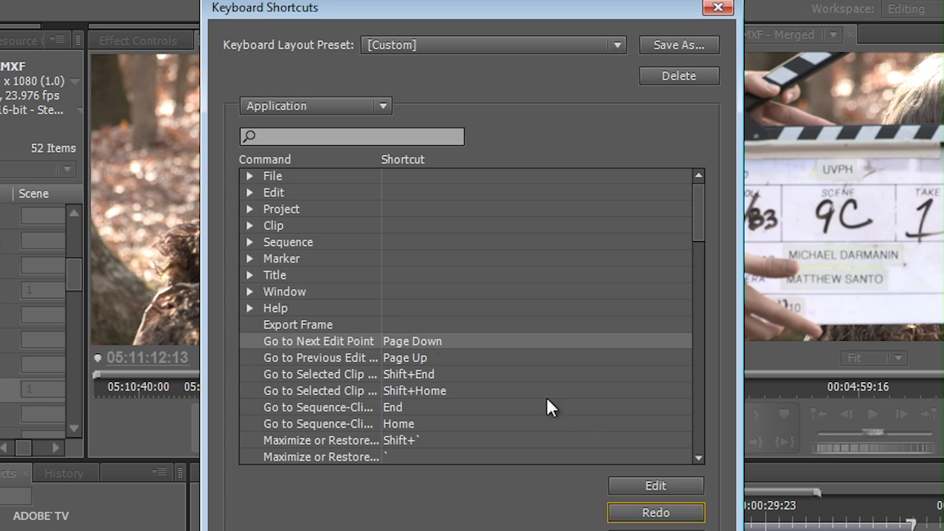
Step: Assign Ctrl+S as the keyboard shortcut for the Go to Next Edit Point command
left_click(417, 333)
left_click(630, 483)
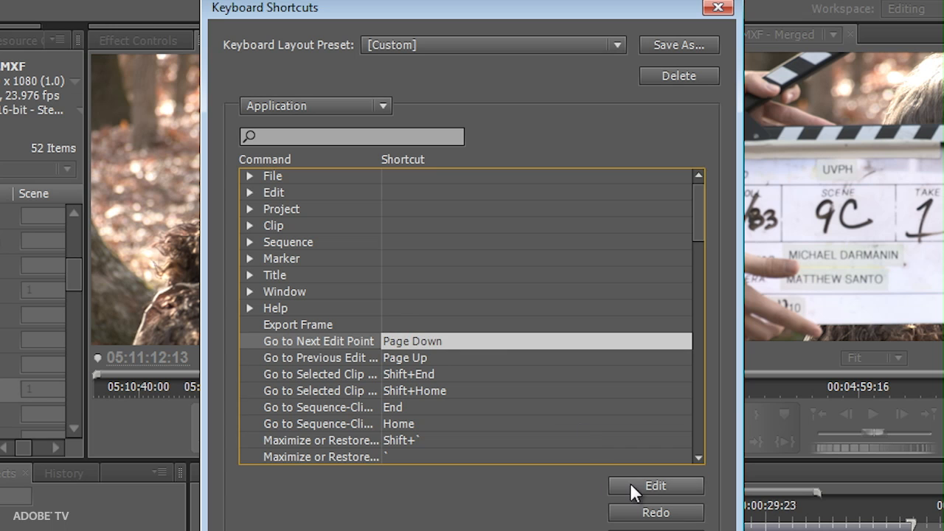
key("ctrl+s")
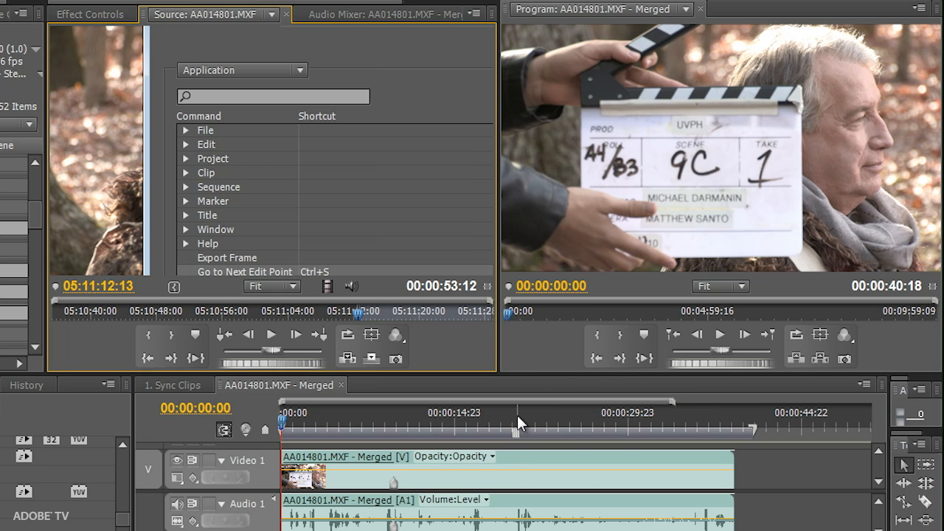
left_click_drag(517, 415, 616, 427)
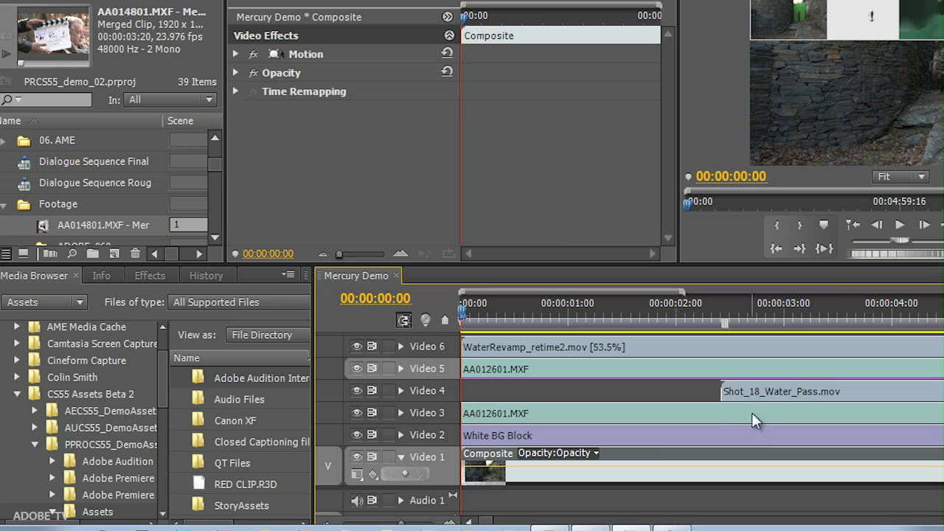
Step: Reveal the source files of WaterRevamp_retime2.mov, Shot_18_Water_Pass.mov and the Video 3 clip AA012601.MXF in the project
right_click(688, 345)
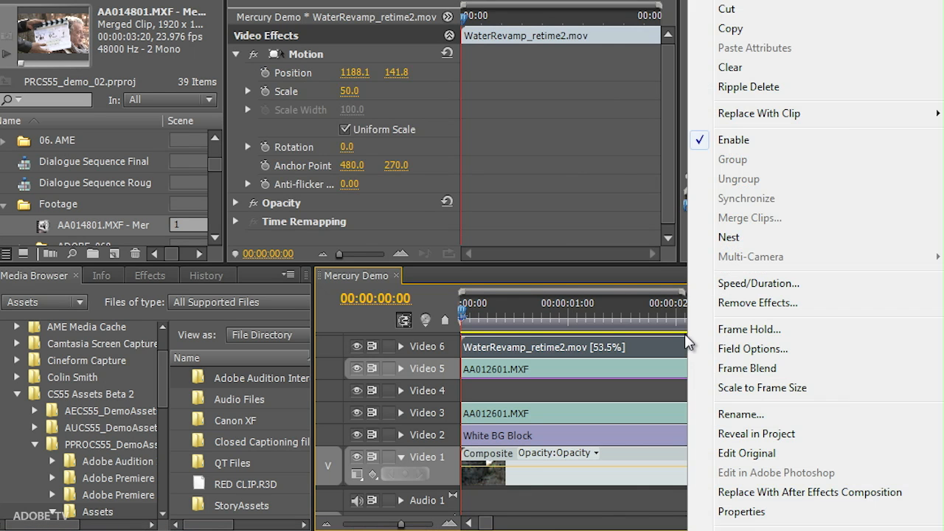
left_click(752, 433)
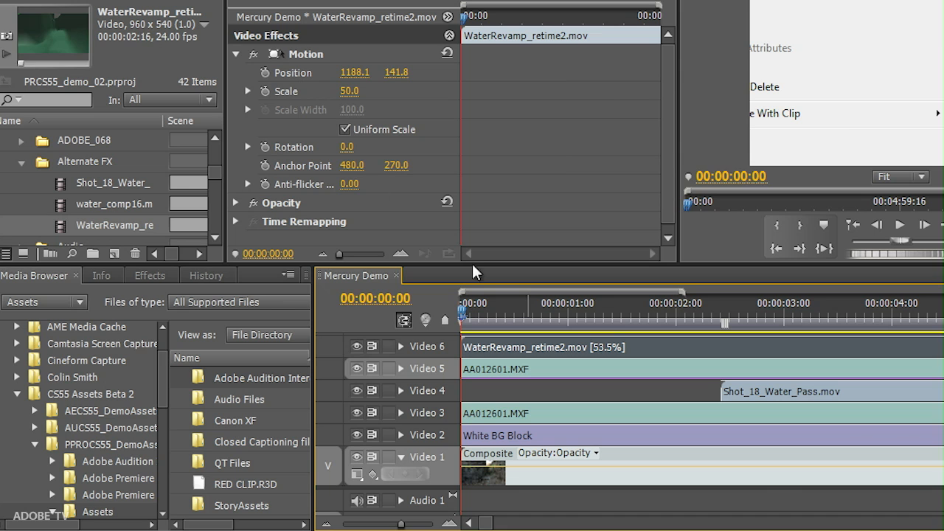
right_click(788, 398)
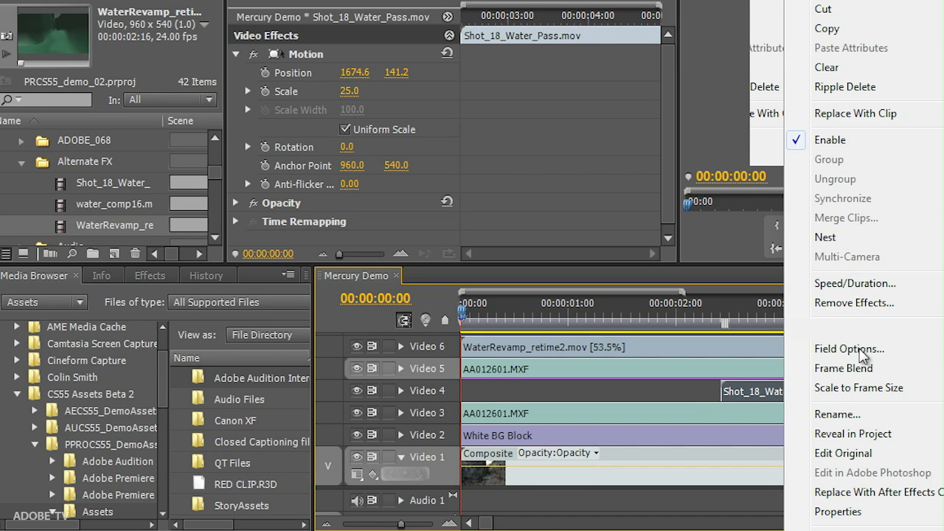
left_click(848, 433)
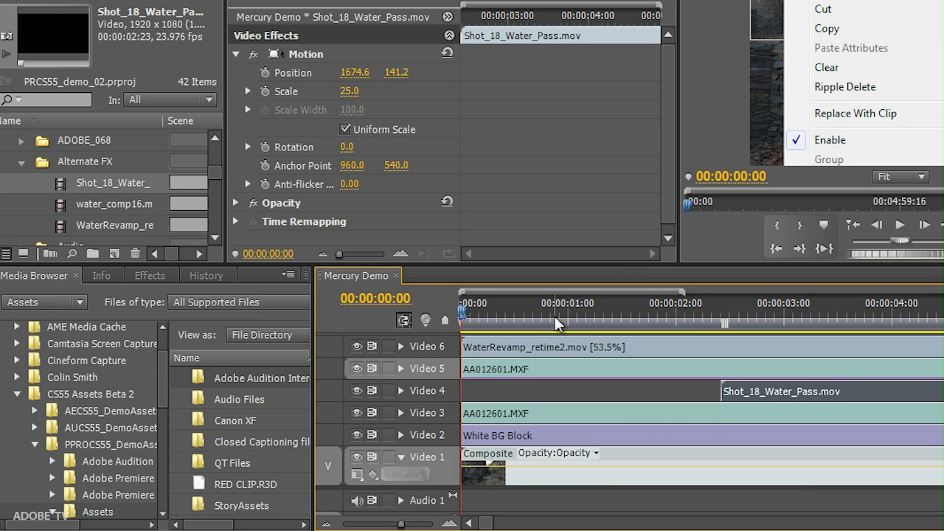
right_click(707, 416)
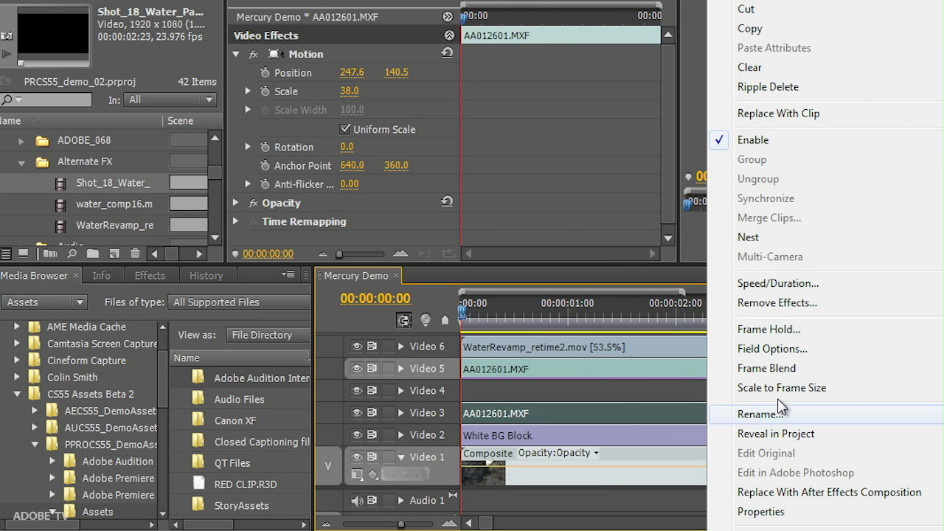
left_click(817, 434)
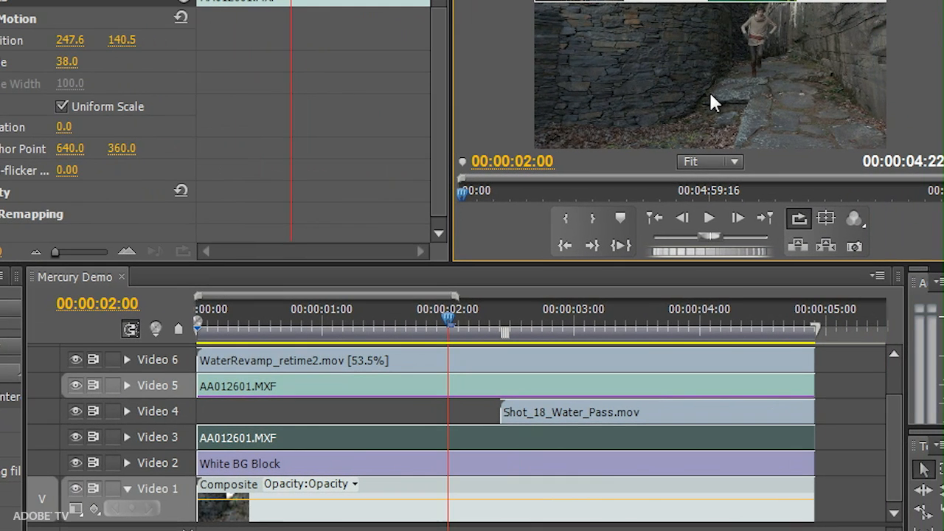
Step: Open the nested Composite sequence and toggle Ultra Key off and on for AA012601.MXF to compare the footage with and without keying
double_click(307, 520)
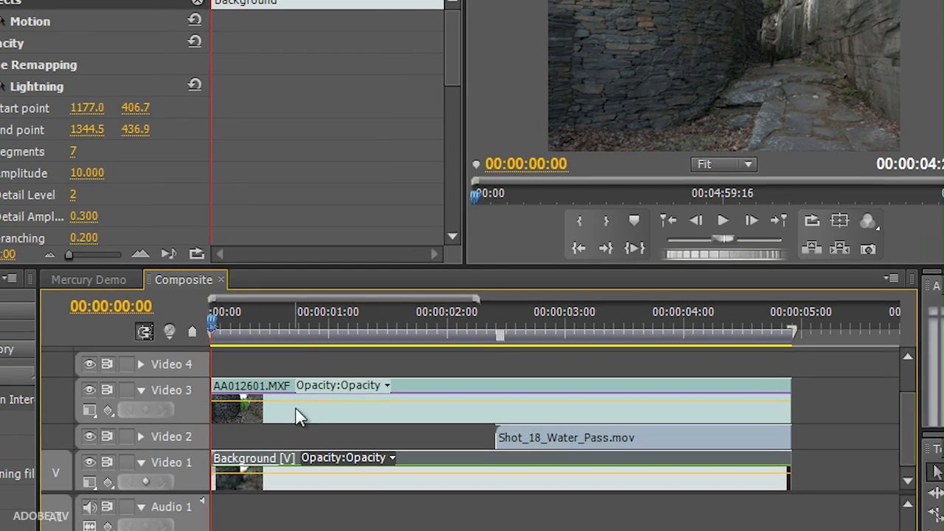
left_click(243, 402)
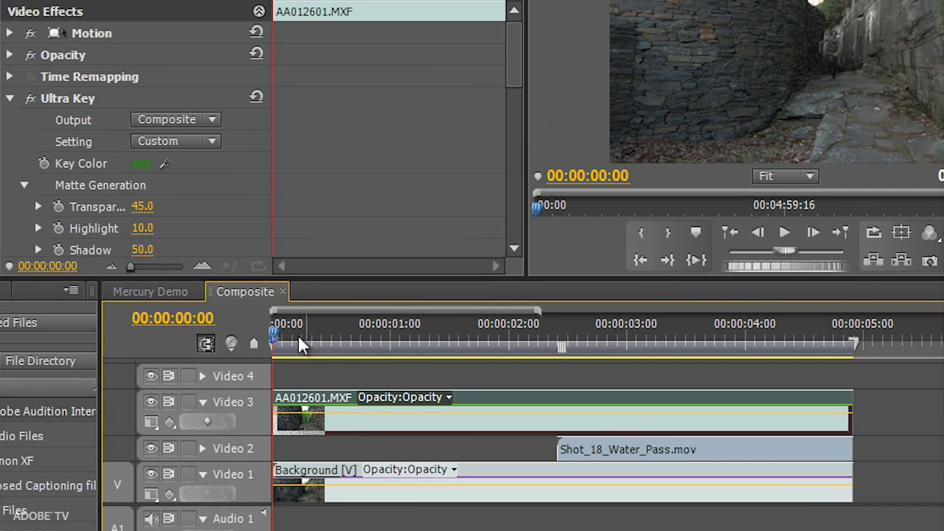
left_click(28, 99)
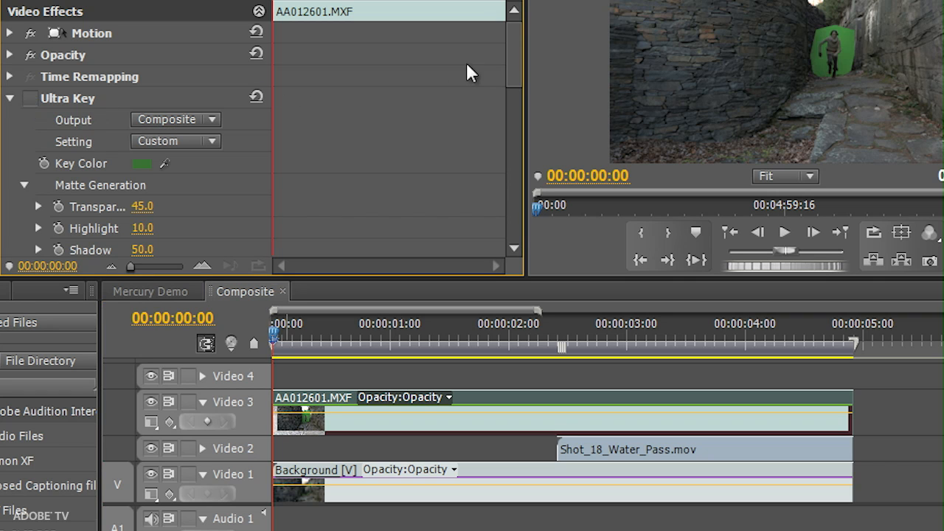
left_click(9, 98)
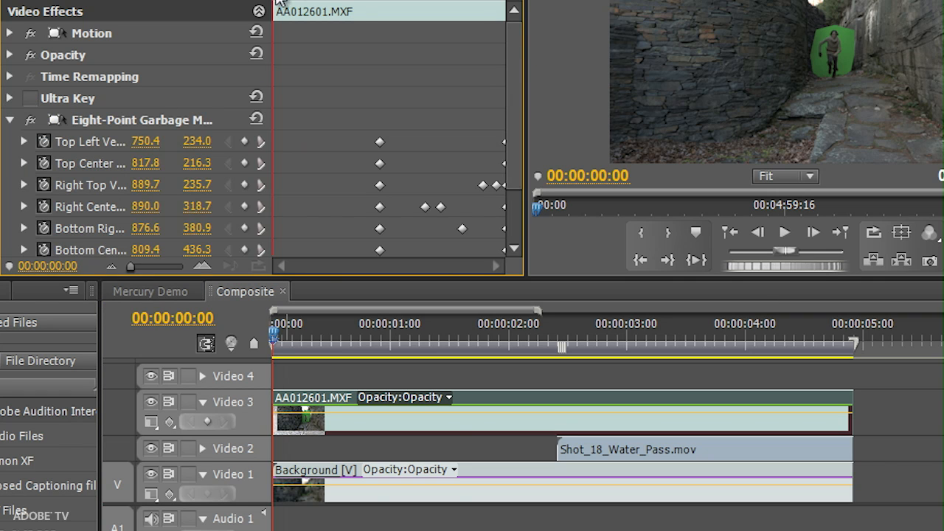
left_click_drag(399, 11, 252, 31)
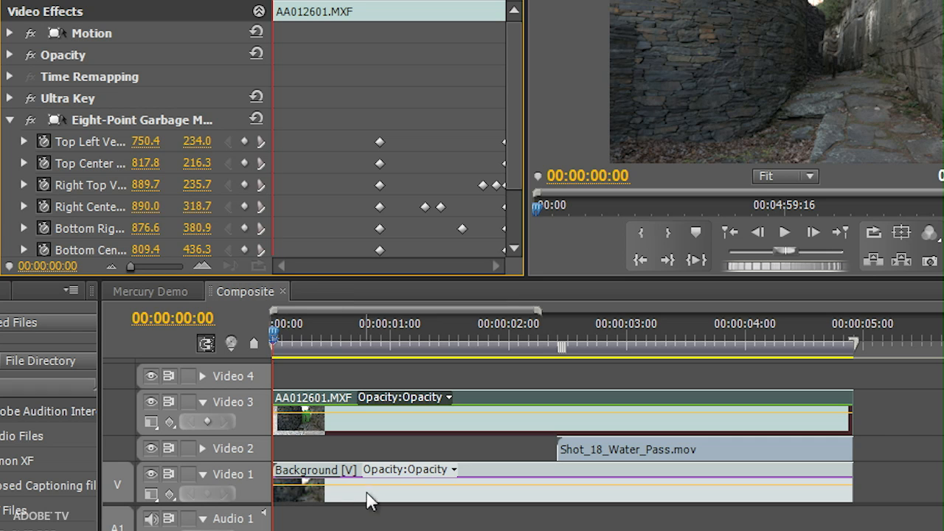
Step: Open the nested Background sequence from the Video 1 track of the Composite sequence
double_click(368, 498)
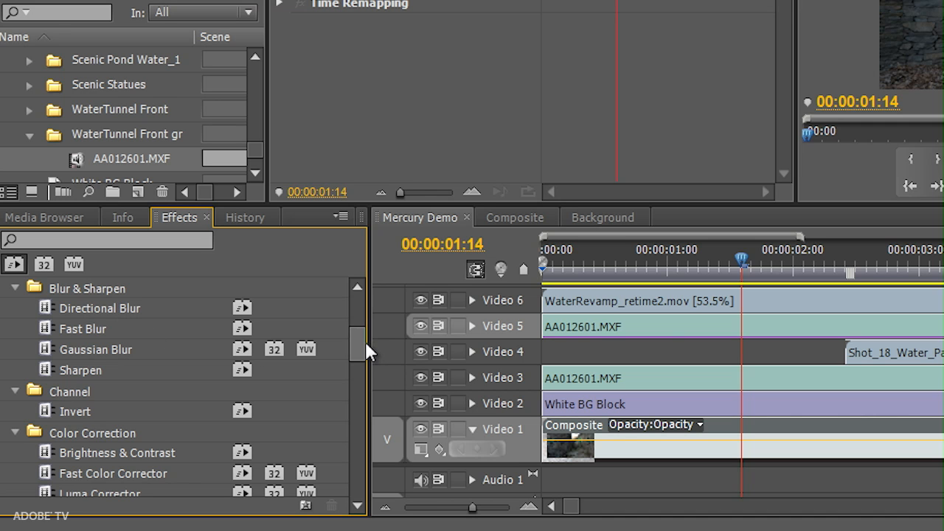
Step: Apply a Film Dissolve transition to the end of the Composite clip in the Mercury Demo sequence and play the result
left_click_drag(365, 342, 362, 512)
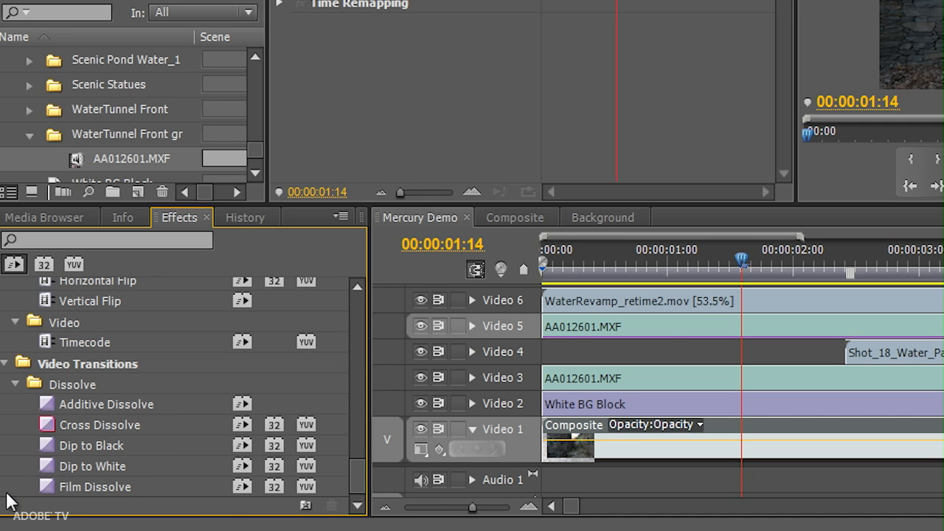
left_click_drag(43, 492, 914, 492)
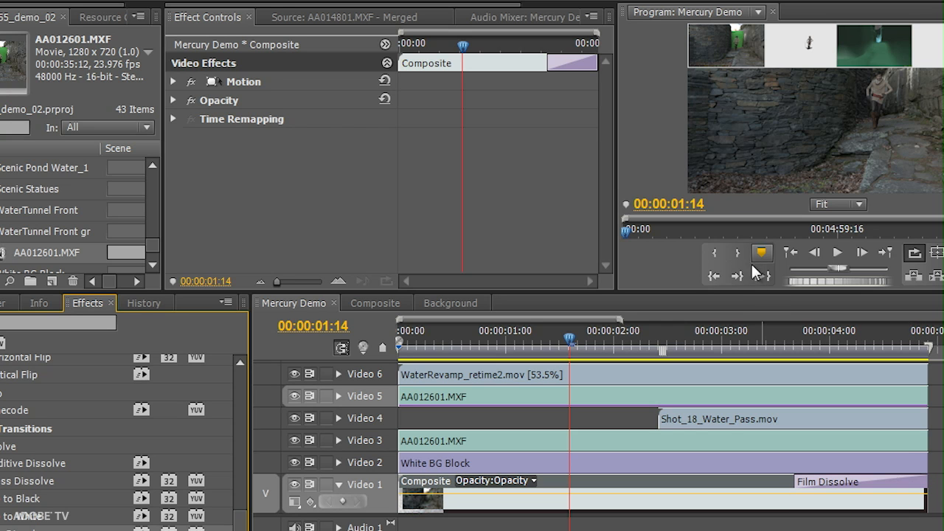
key("space")
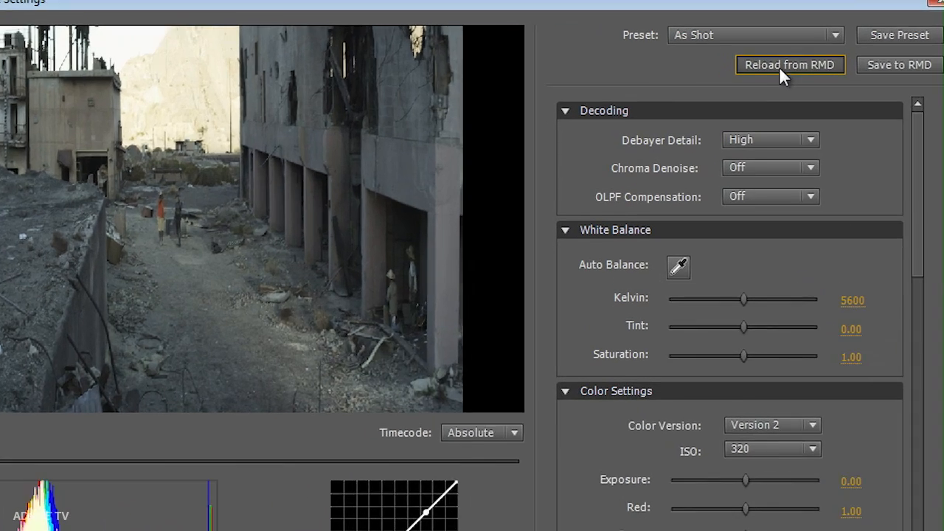
Step: Reload the RED clip's source settings from its RMD file and switch the settings preset to Default
left_click(741, 78)
left_click(724, 55)
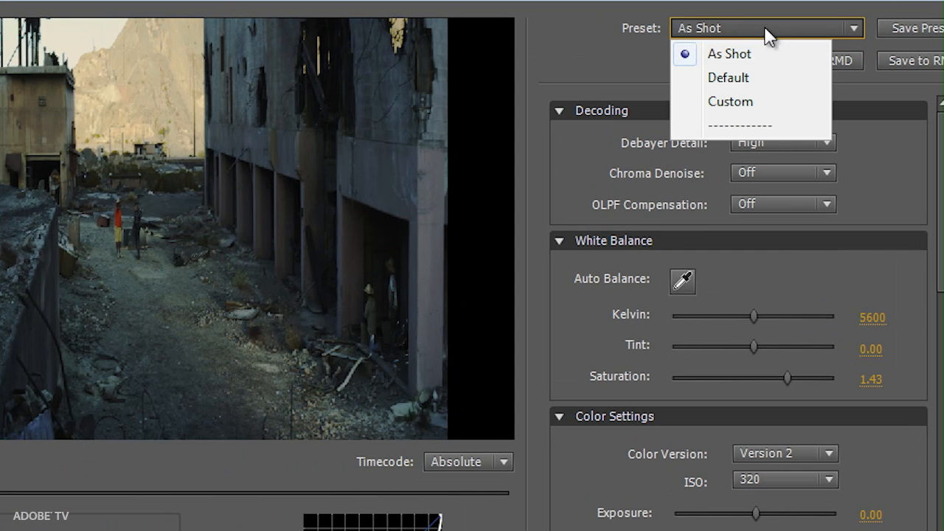
left_click(758, 81)
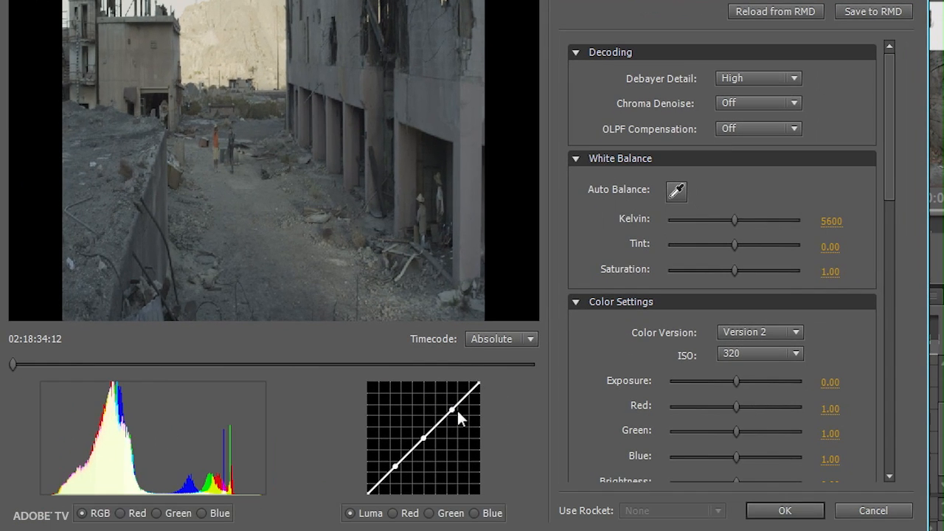
Step: Reshape the RED clip's luma curve by pulling the highlight point down and raising the midtone point slightly
left_click_drag(452, 408, 478, 429)
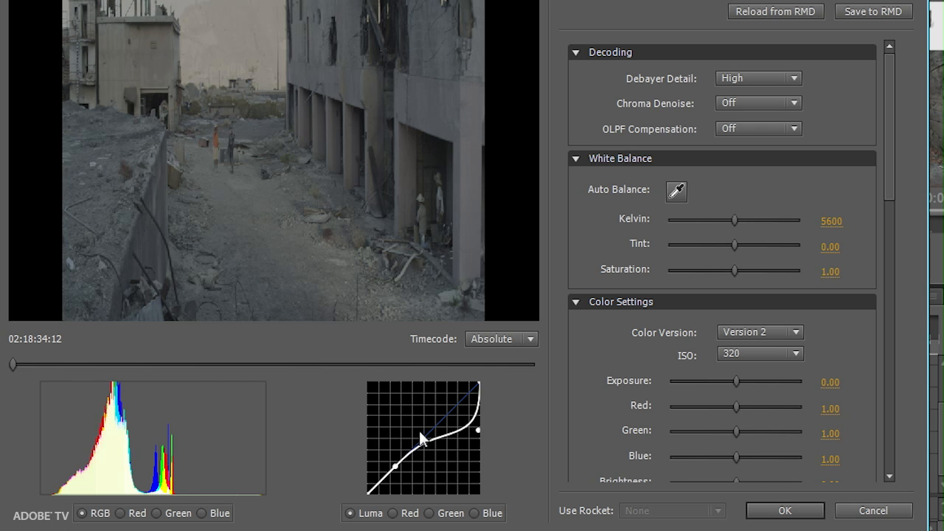
mouse_move(421, 439)
left_mouse_down()
mouse_move(406, 421)
mouse_move(413, 434)
left_mouse_up()
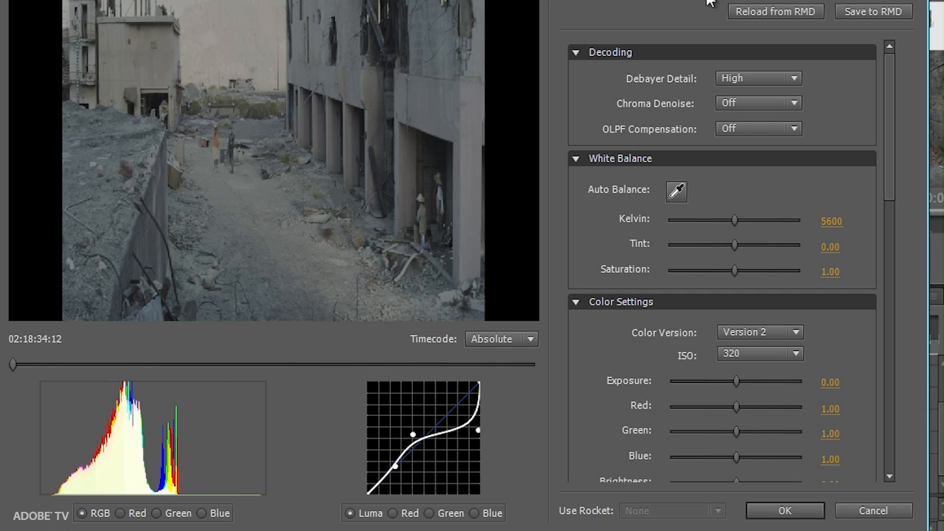
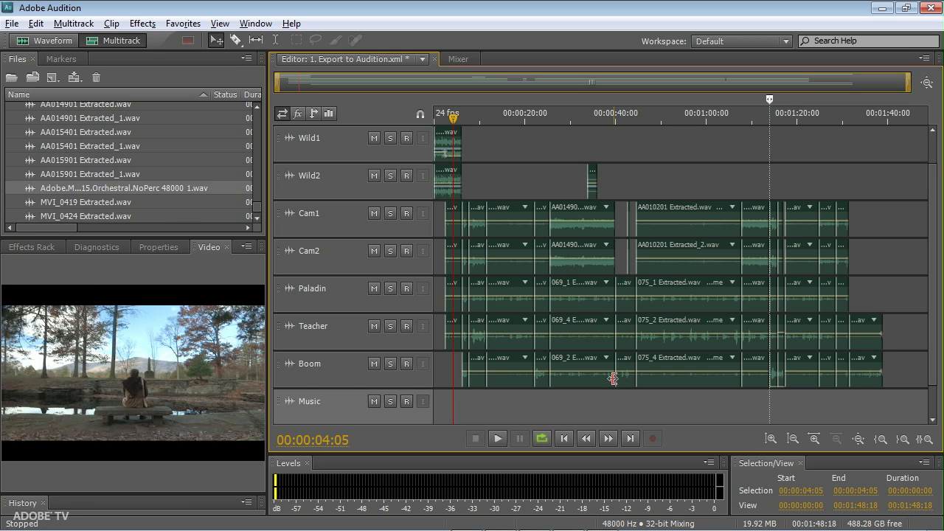
Step: Play back part of the 1. Export to Audition.xml multitrack session in Adobe Audition and stop it
key("space")
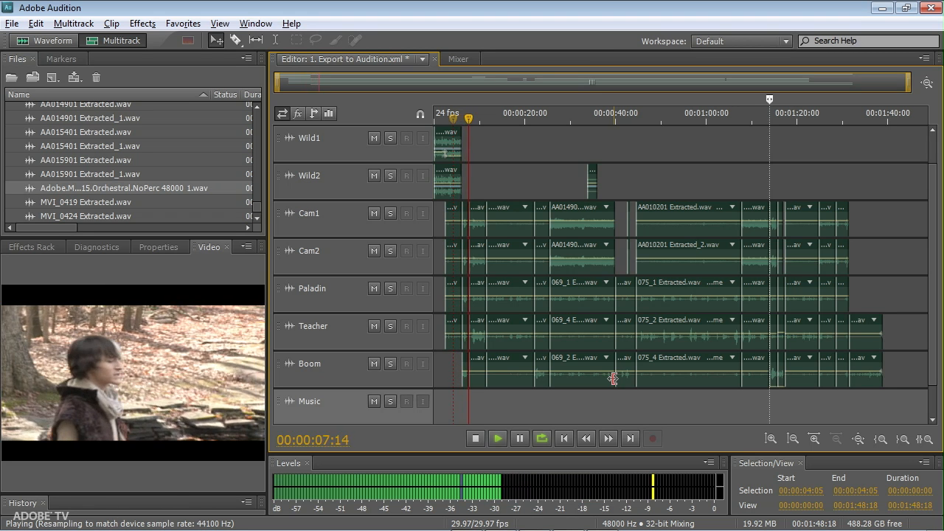
key("space")
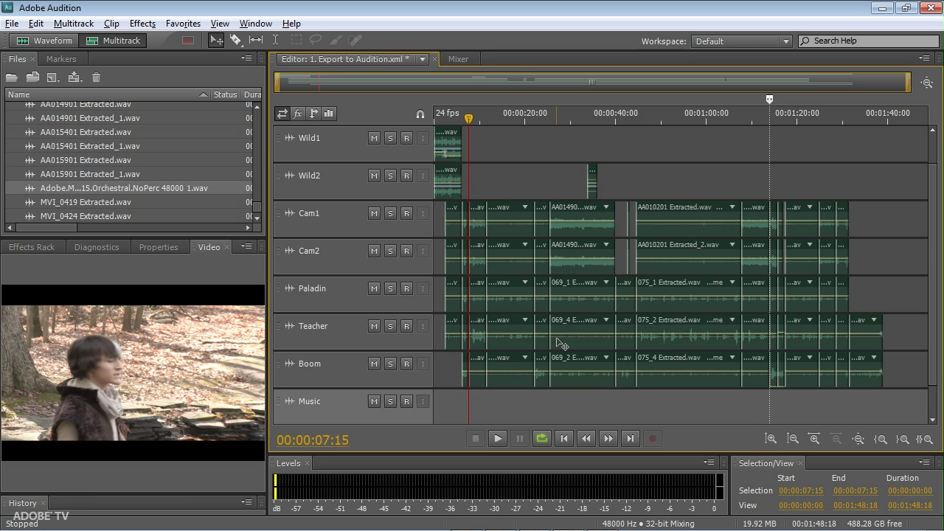
Step: Open the 069_1 Extracted_1.wav clip from the Paladin track in the waveform editor and play part of it
left_click(568, 291)
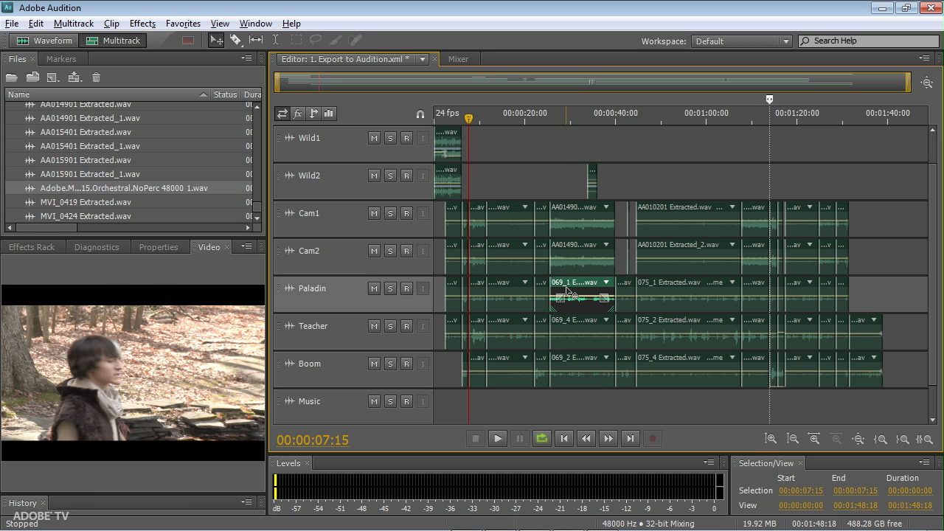
double_click(567, 289)
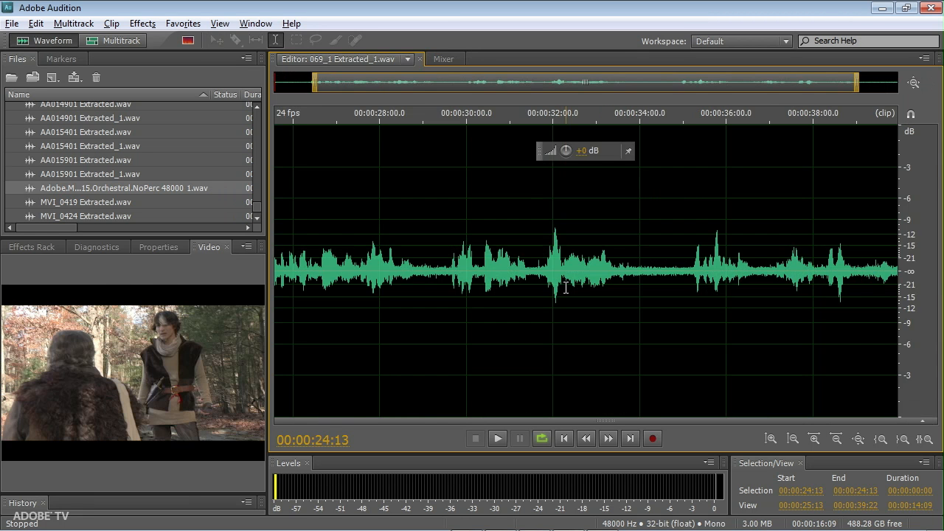
key("space")
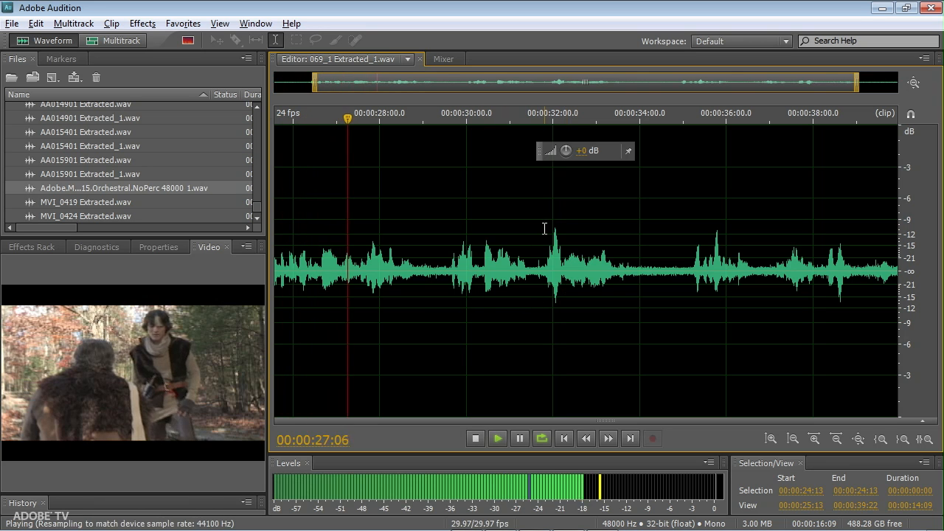
key("space")
Step: Amplify the entire 069_1 Extracted_1.wav recording and return to the multitrack session
left_click_drag(582, 157, 632, 170)
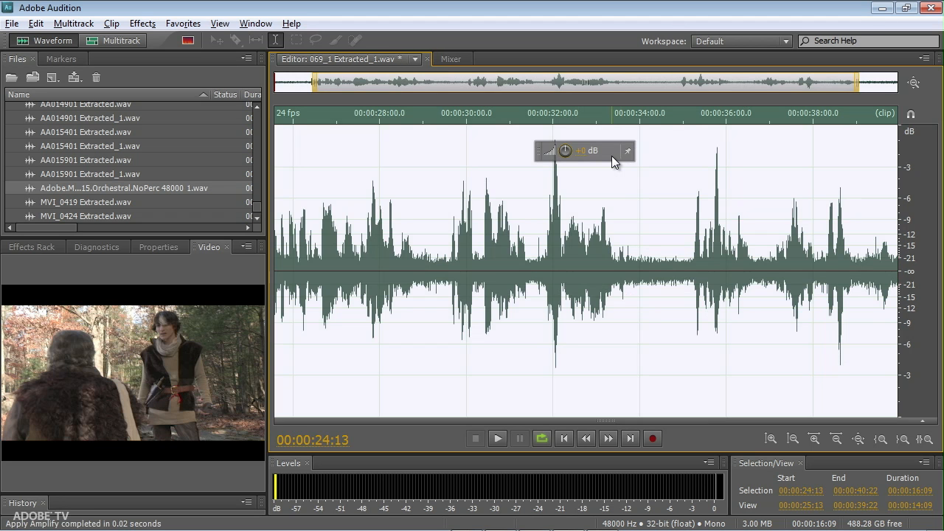
left_click(97, 40)
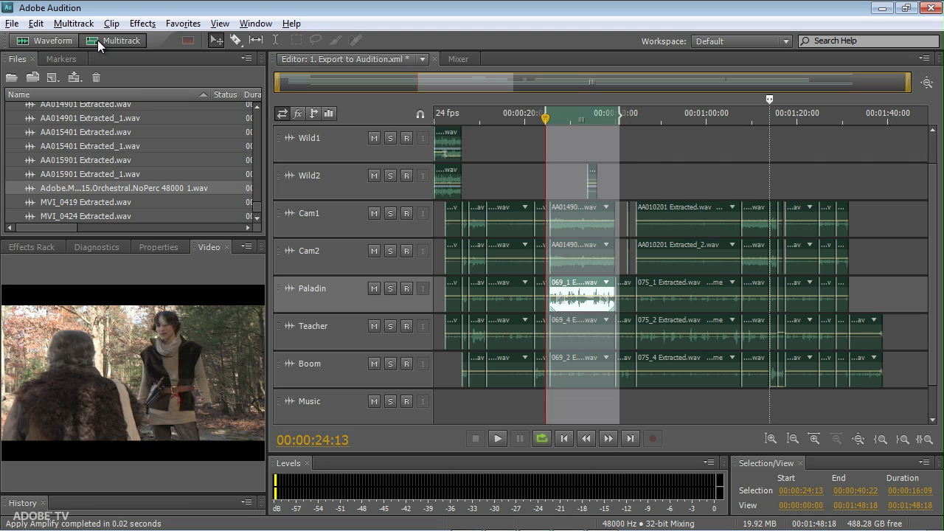
Step: Add the Adobe.Music Orchestral.NoPerc 48000 1.wav file at the start of the Music track and play back part of the selected range
left_click(29, 186)
left_click_drag(28, 186, 424, 409)
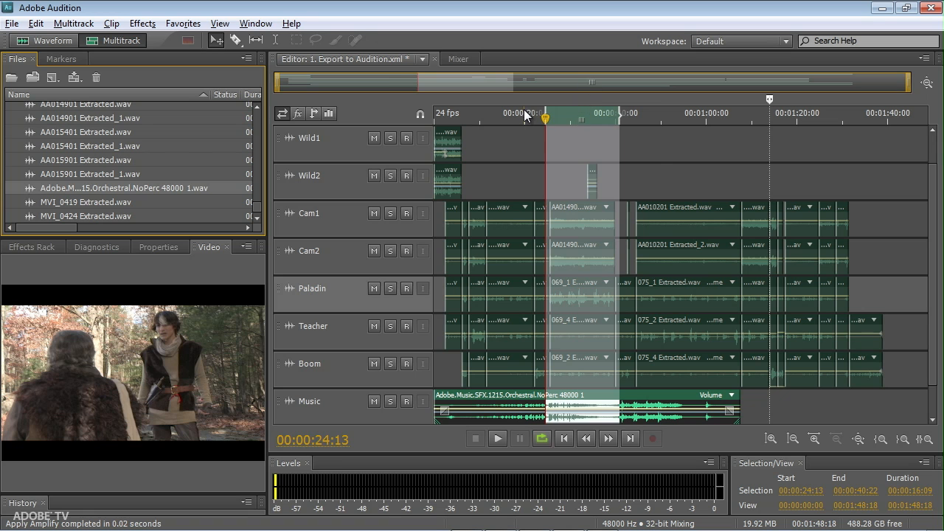
key("space")
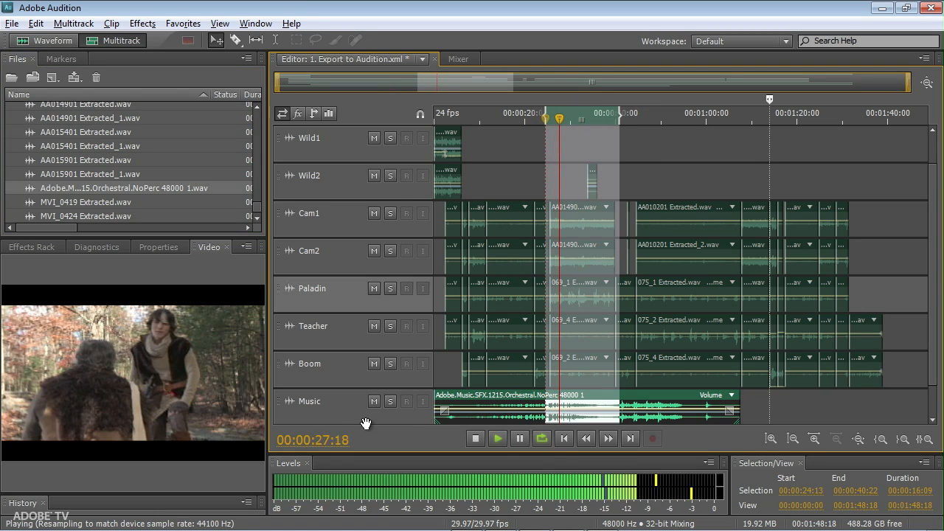
key("space")
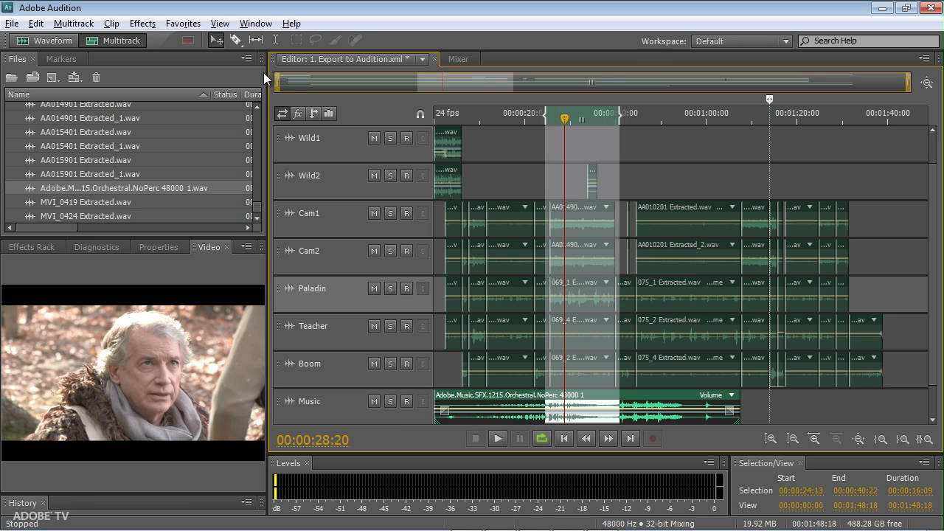
Step: Lower the Music track's volume to -4.2 dB in the Mixer and play back part of the mix
left_click(458, 58)
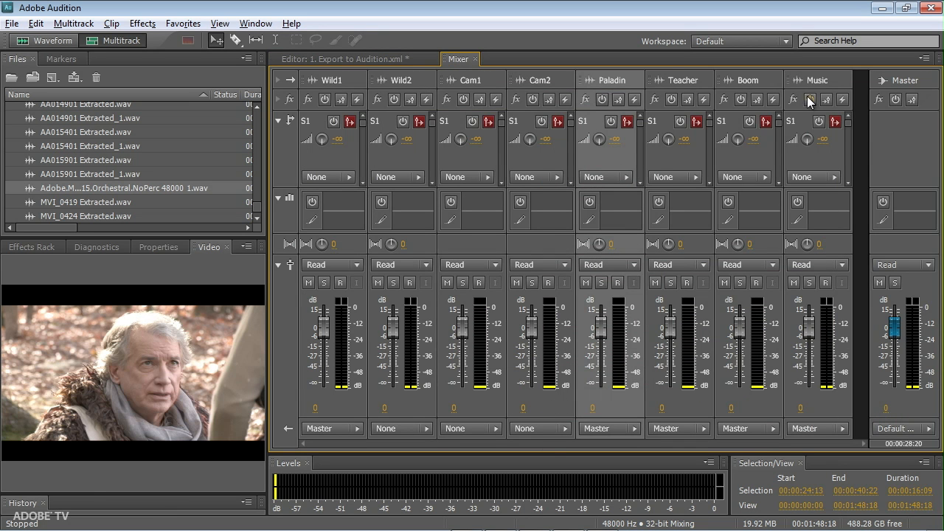
mouse_move(808, 322)
left_mouse_down()
mouse_move(818, 360)
mouse_move(821, 336)
left_mouse_up()
key("space")
key("space")
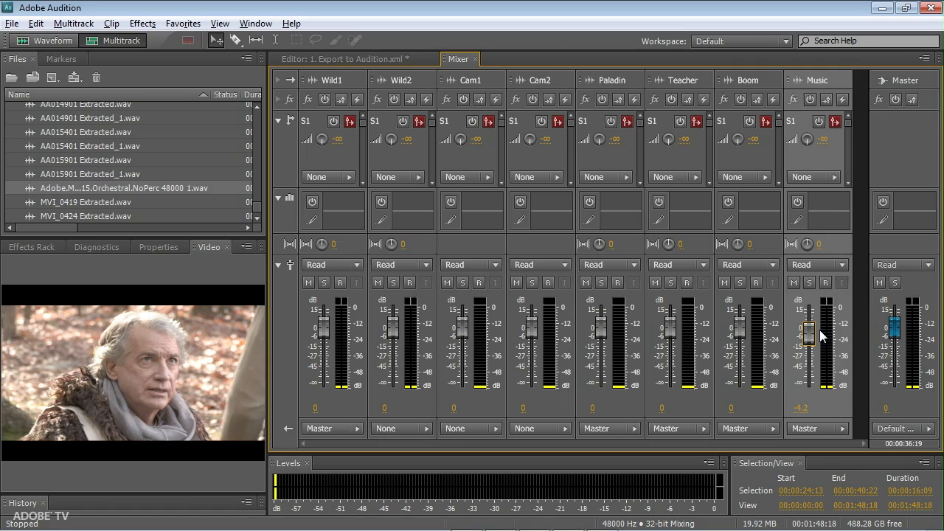
Step: Switch to Premiere Pro, bring up the 2. From Audition sequence and return to Audition
key("alt+Tab")
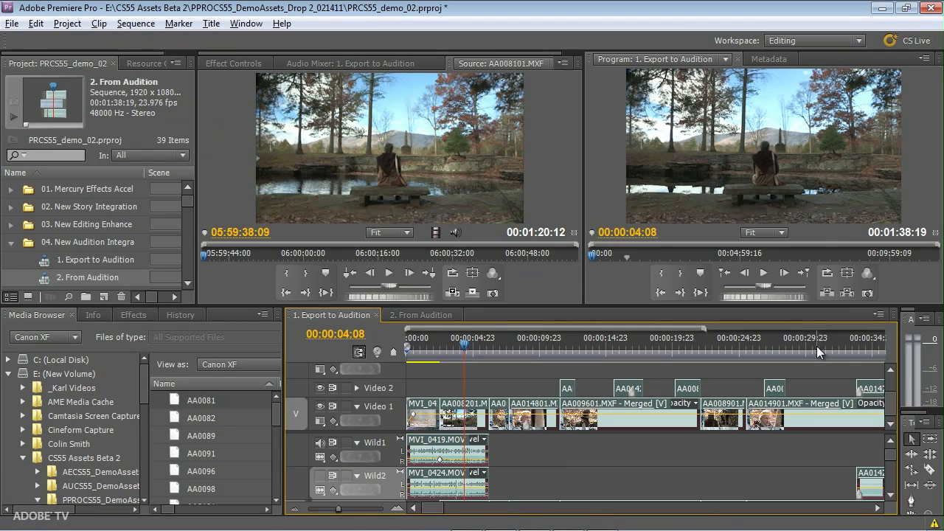
left_click(419, 314)
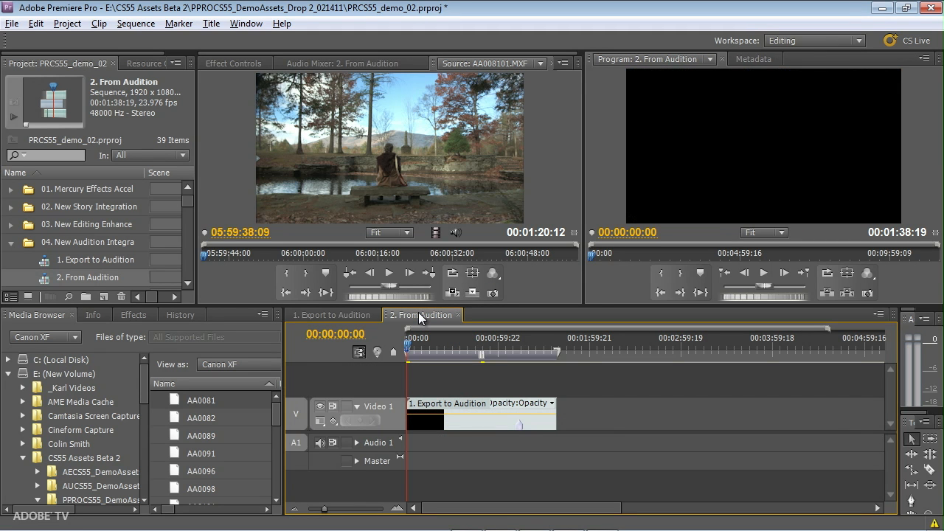
key("alt+Tab")
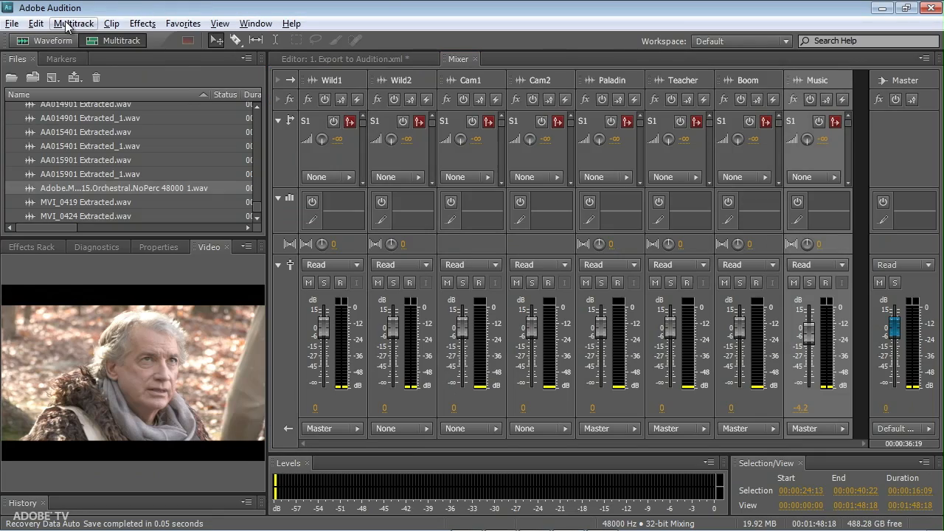
Step: Export the multitrack session to Premiere Pro as 1. Export to Audition (AU Tracks).xml, with each track as a stem at 48000 Hz
left_click(66, 24)
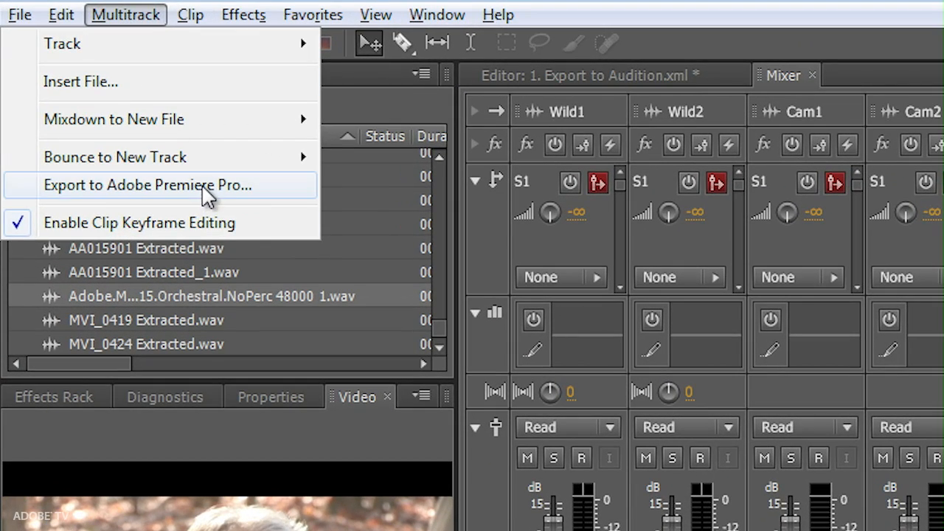
left_click(204, 186)
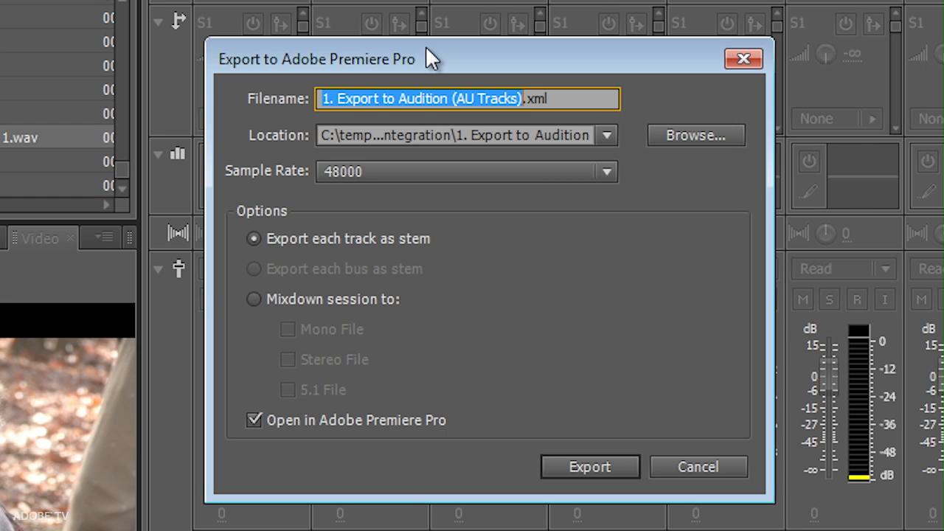
left_click(255, 298)
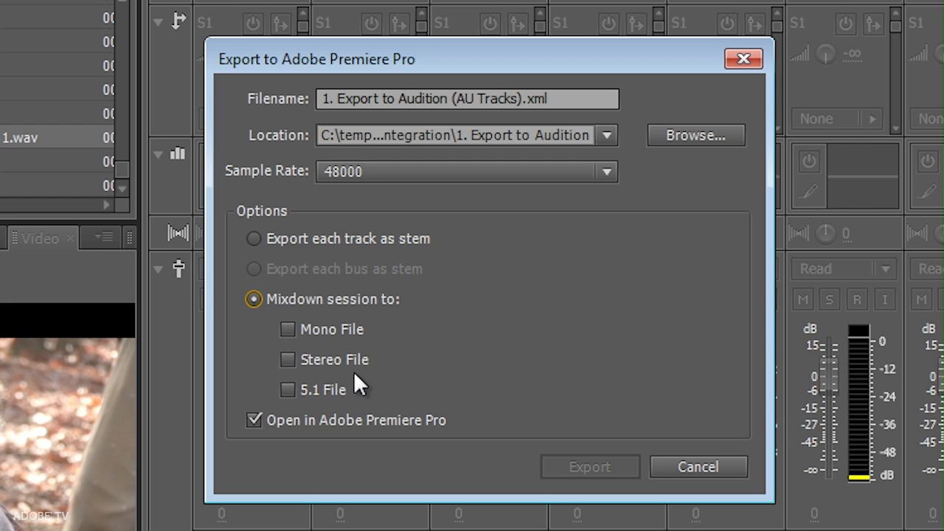
left_click(253, 237)
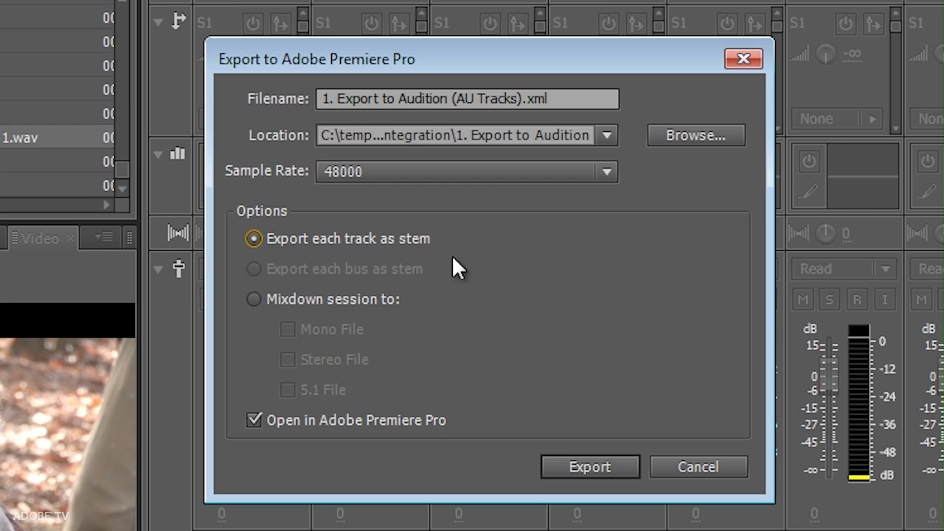
left_click(581, 466)
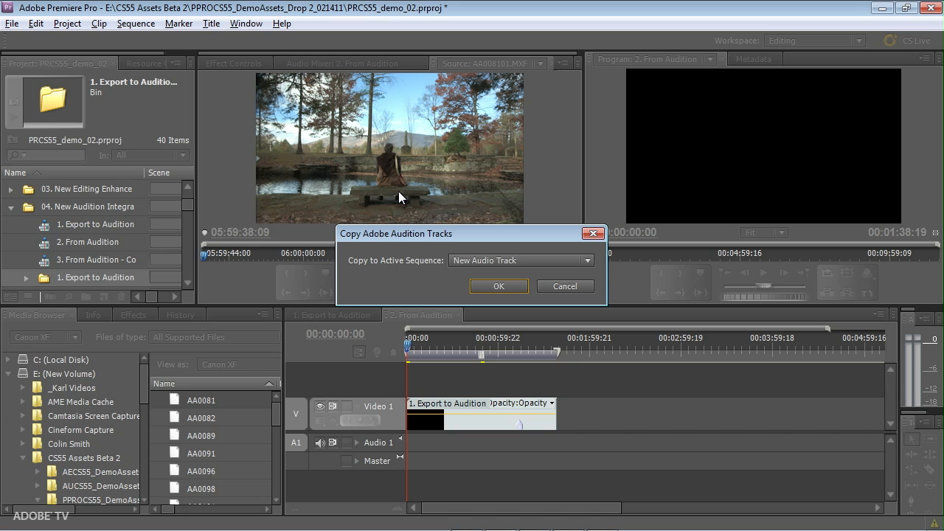
Step: Copy the Audition tracks into the 2. From Audition sequence as new audio tracks and play it from about 00:00:19:19
left_click(496, 286)
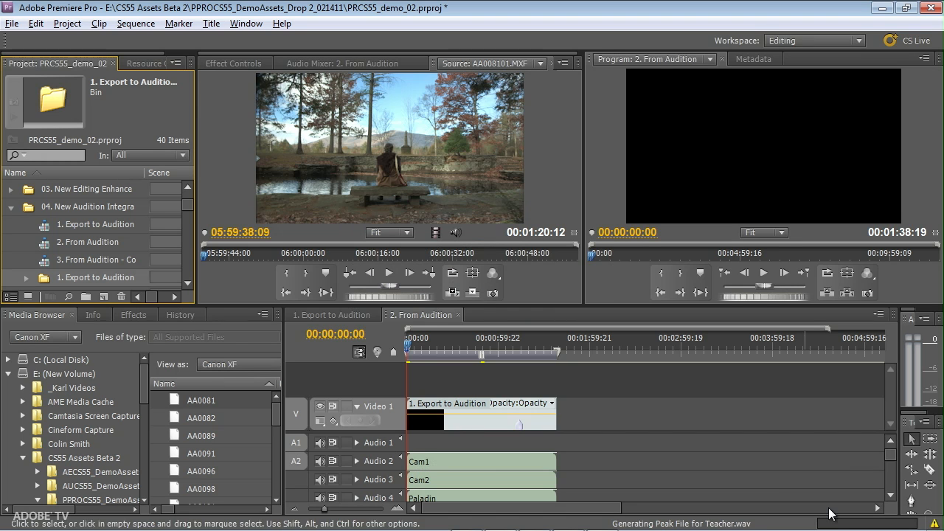
mouse_move(890, 453)
left_mouse_down()
mouse_move(890, 487)
mouse_move(889, 439)
left_mouse_up()
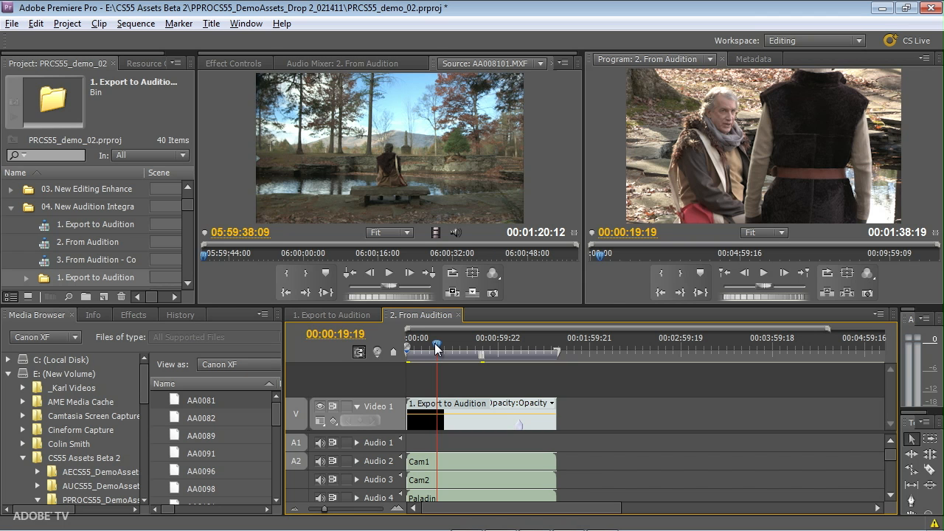
key("space")
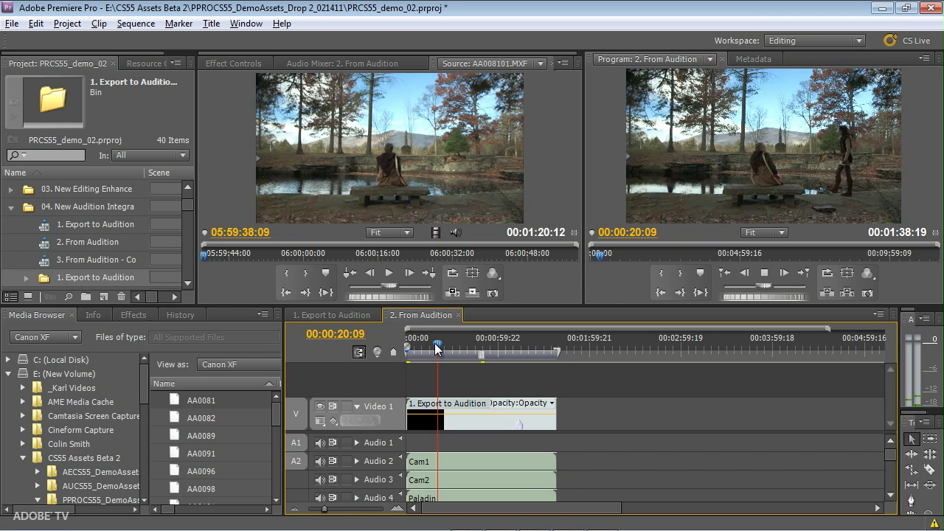
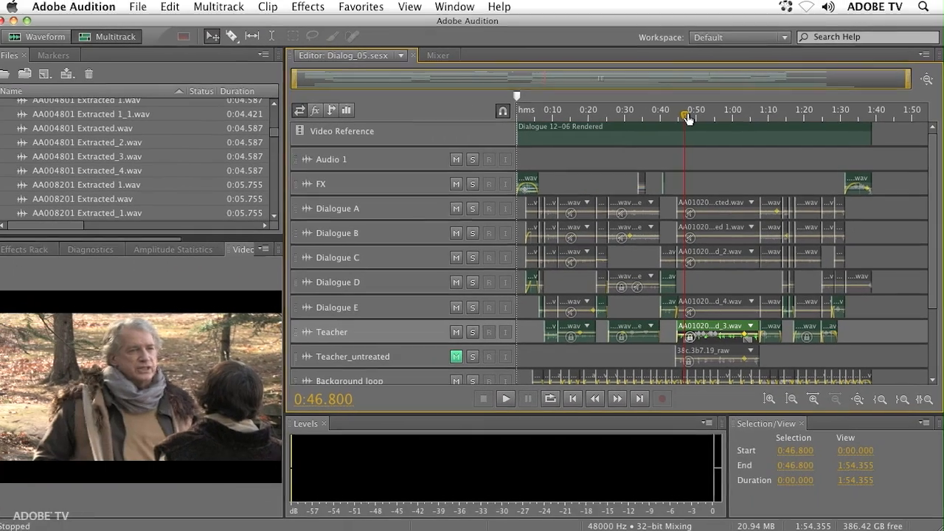
Step: Play back part of the Dialog_05.sesx multitrack session in Audition, stop it and look over its tracks
key("space")
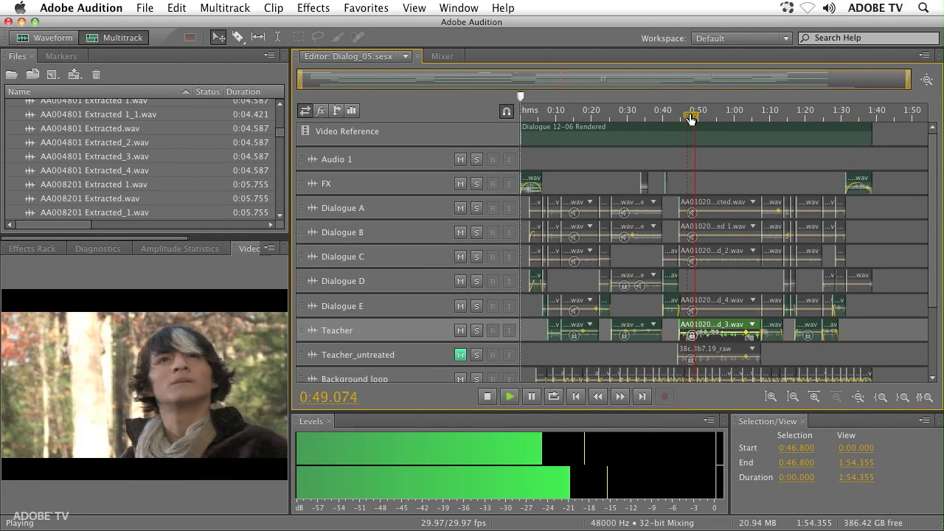
key("space")
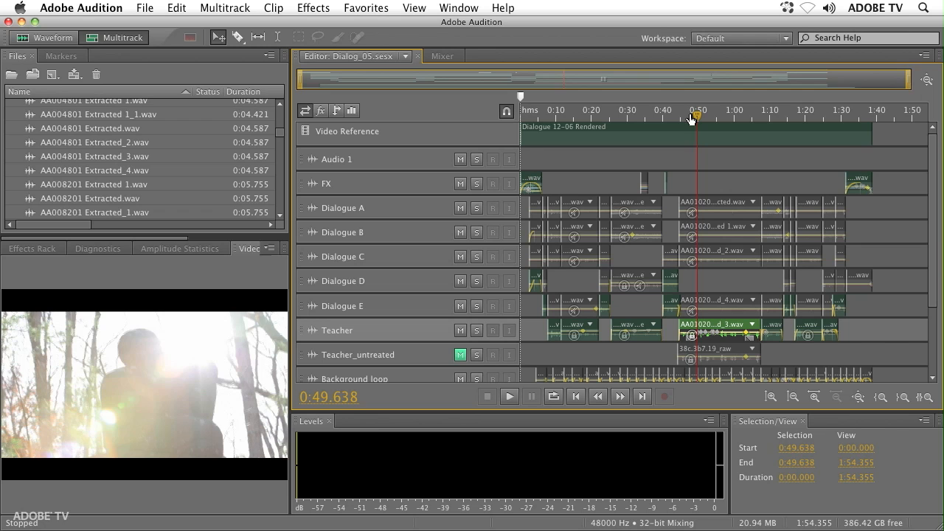
scroll(401, 196, "up", 2)
scroll(400, 195, "up", 2)
scroll(400, 195, "down", 5)
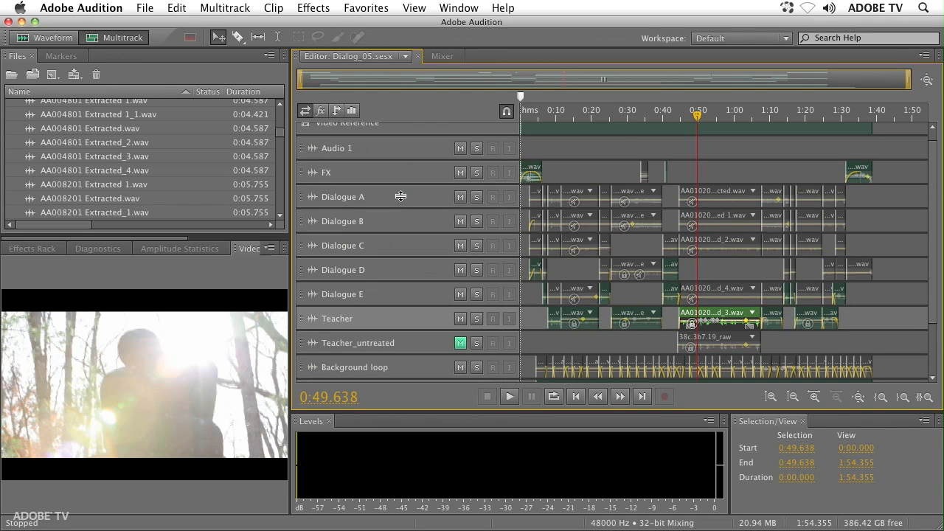
mouse_move(911, 85)
left_mouse_down()
mouse_move(473, 81)
mouse_move(911, 81)
left_mouse_up()
mouse_move(301, 80)
left_mouse_down()
mouse_move(615, 81)
mouse_move(299, 79)
left_mouse_up()
Step: Dock the Mixer panel beside the Editor, regroup the two panels and return to the Dialog_05.sesx session
left_click(442, 56)
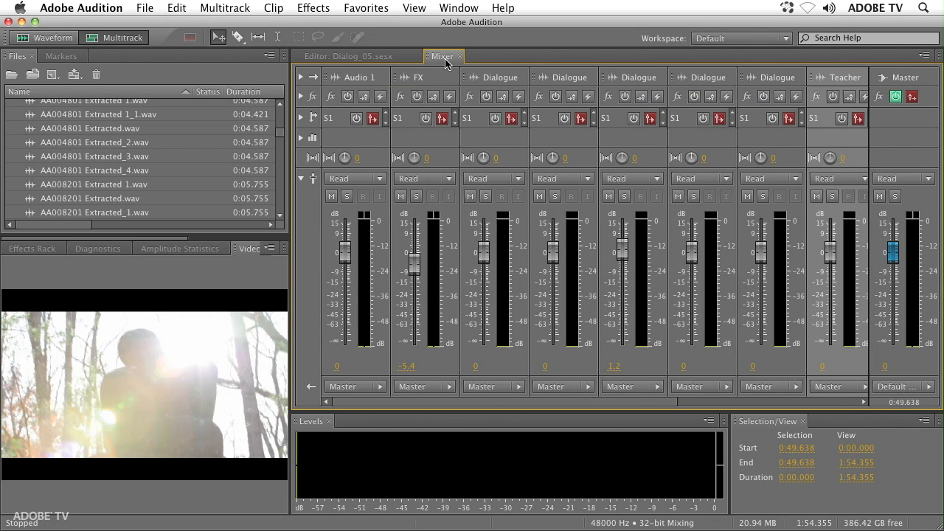
left_click_drag(426, 59, 923, 213)
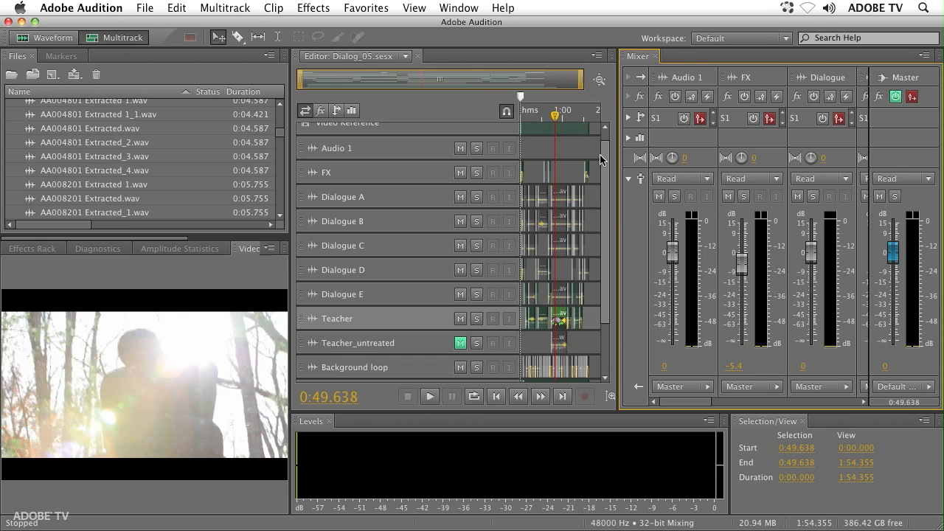
left_click_drag(625, 61, 494, 140)
left_click(328, 59)
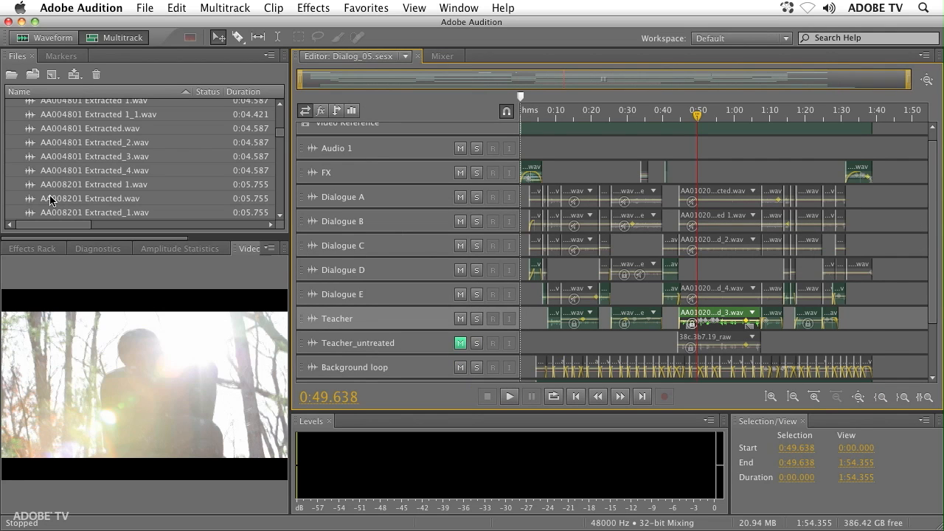
Step: Add a Studio Reverb in slot 1 of the clip effects for AA010201 Extracted_3.wav on the Teacher track
left_click(43, 251)
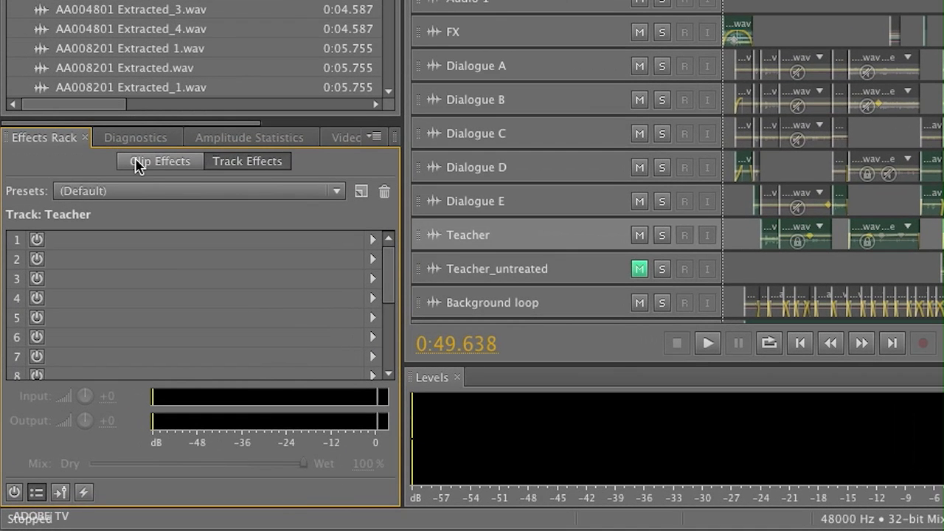
left_click(97, 267)
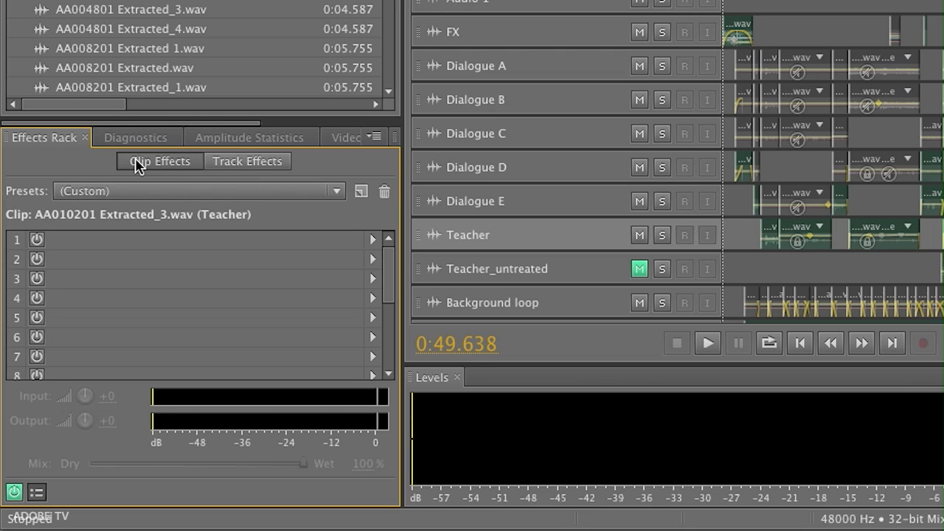
left_click(158, 163)
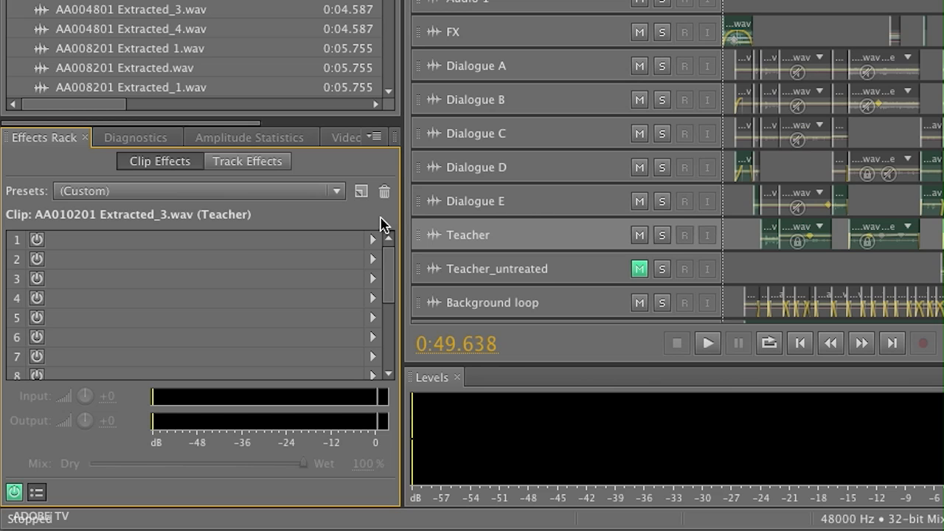
left_click(374, 239)
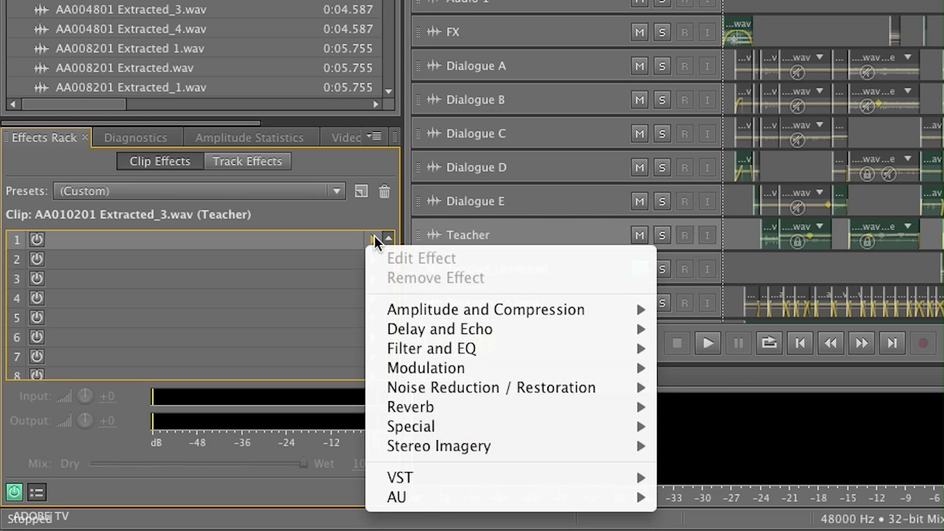
mouse_move(449, 406)
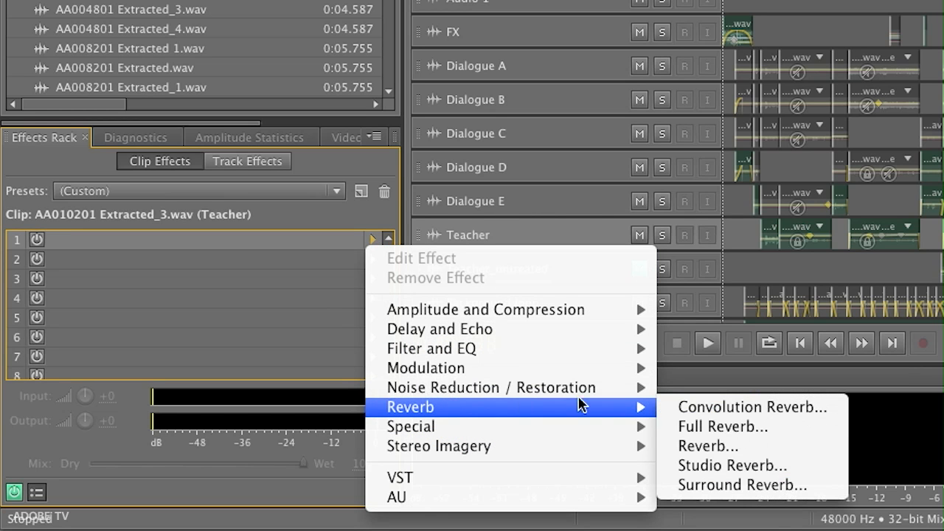
left_click(701, 465)
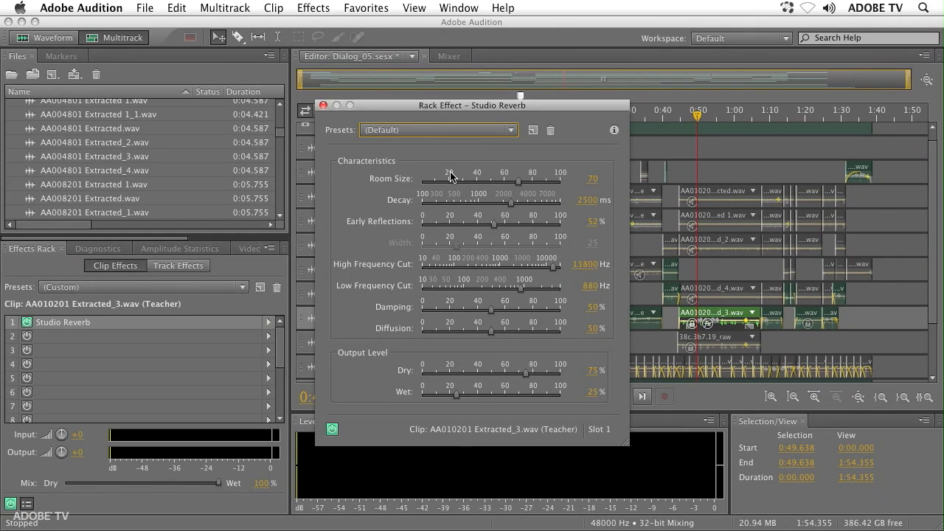
Step: Solo the Teacher track and raise the Studio Reverb decay to 5746.8 ms while playing back the clip
left_click_drag(411, 106, 132, 75)
left_click(477, 318)
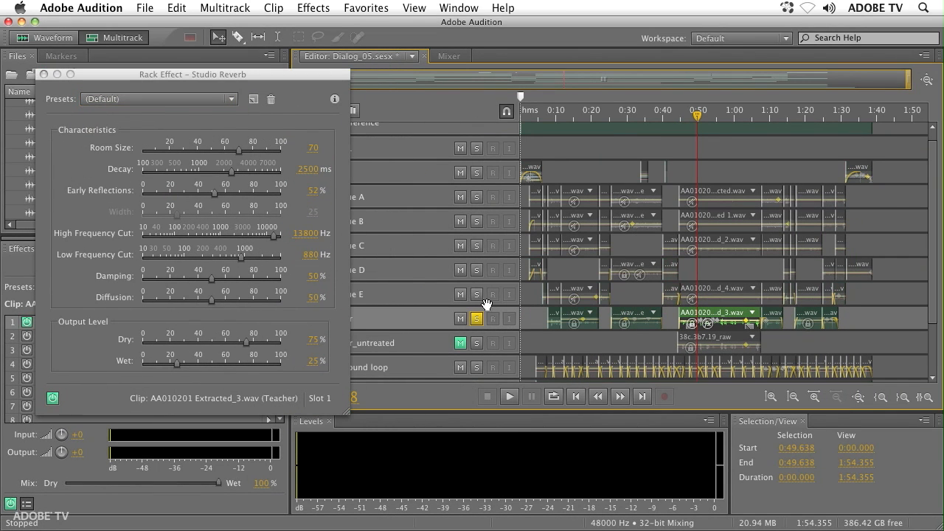
key("space")
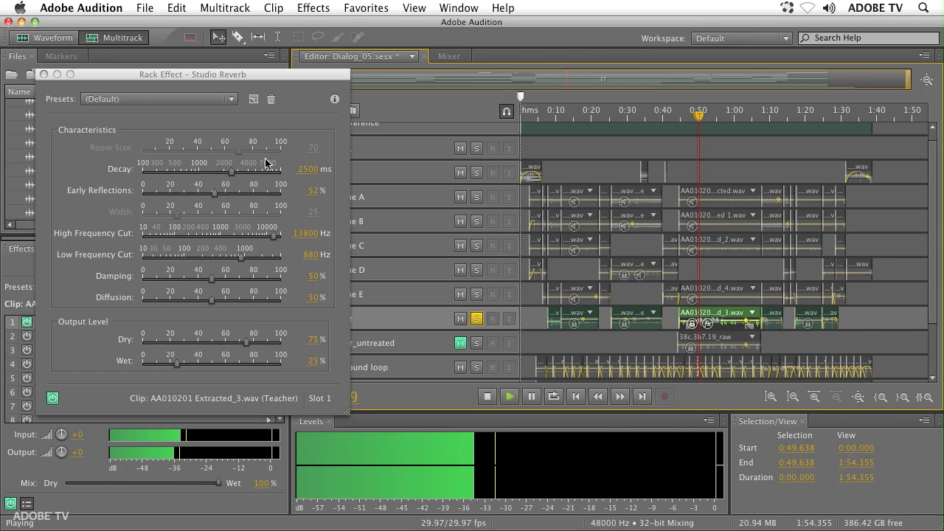
left_click_drag(230, 173, 260, 172)
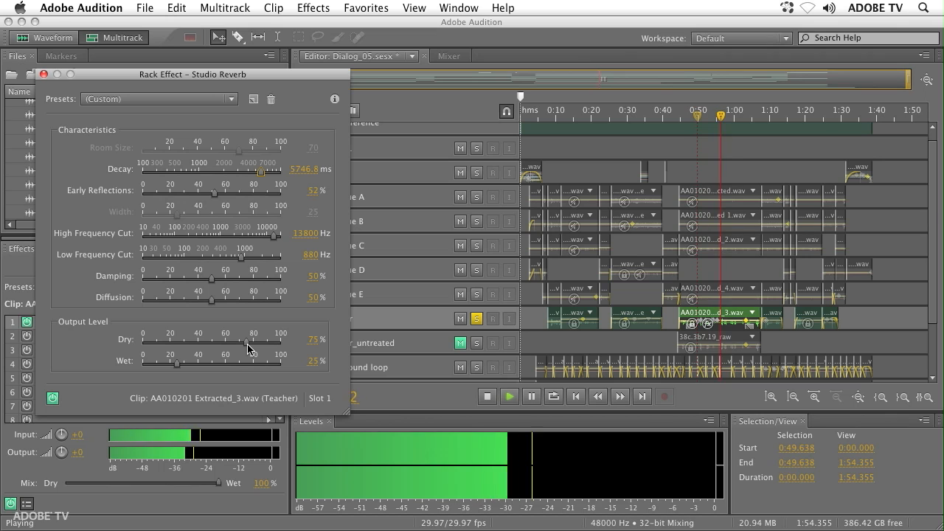
key("space")
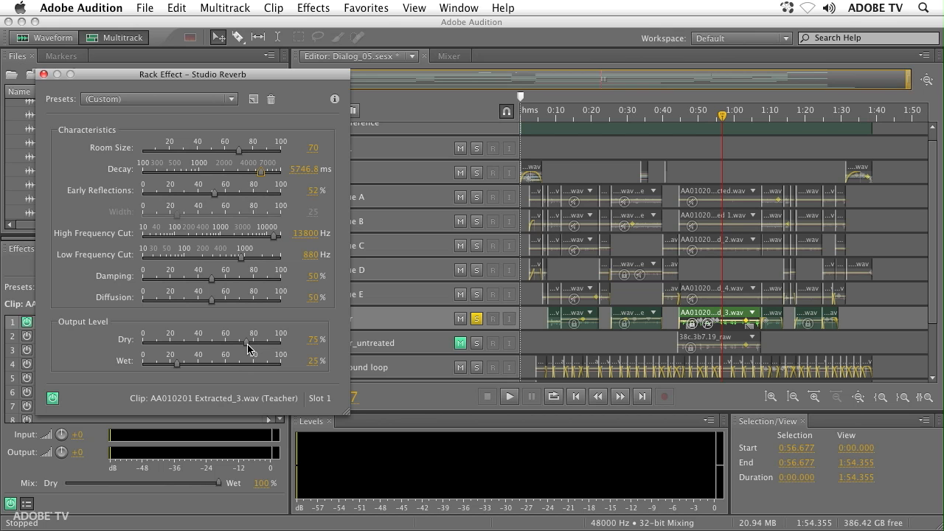
Step: Close the Studio Reverb settings and show the track effects for the Teacher track
left_click(44, 75)
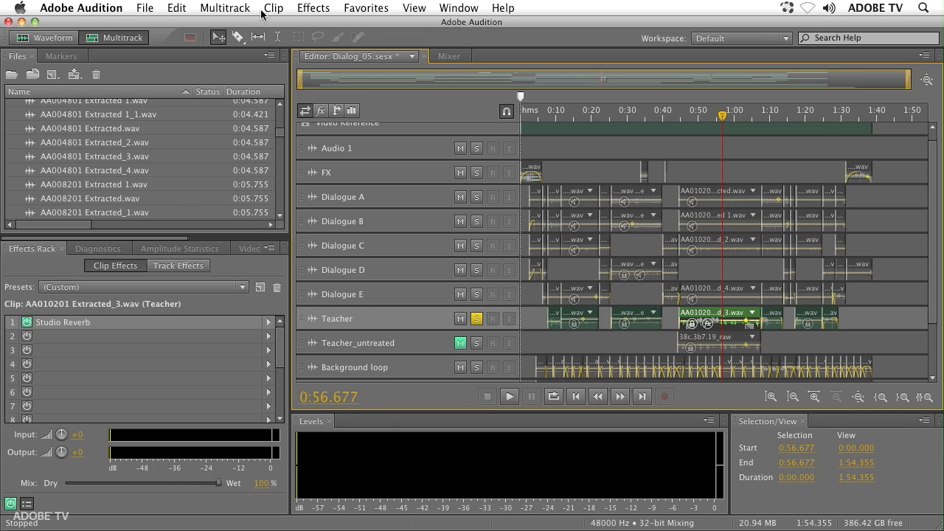
left_click(180, 267)
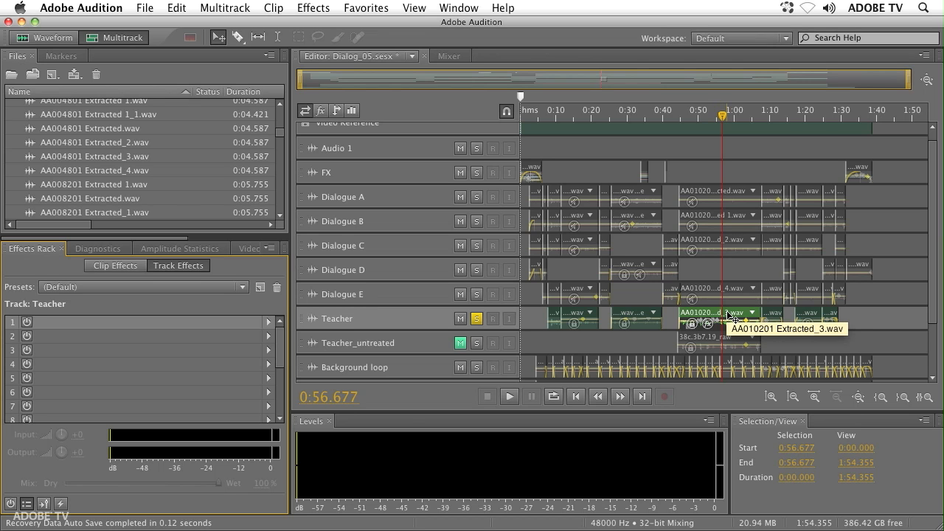
Step: Open the AA010201 Extracted_3.wav clip in the Waveform editor, showing its full length, and amplify it by 2.1 dB
double_click(728, 316)
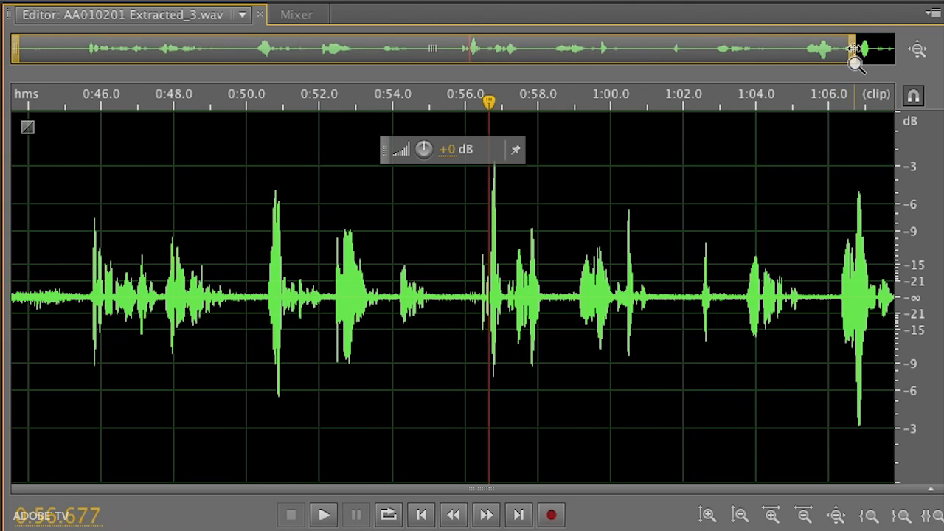
left_click_drag(853, 50, 935, 55)
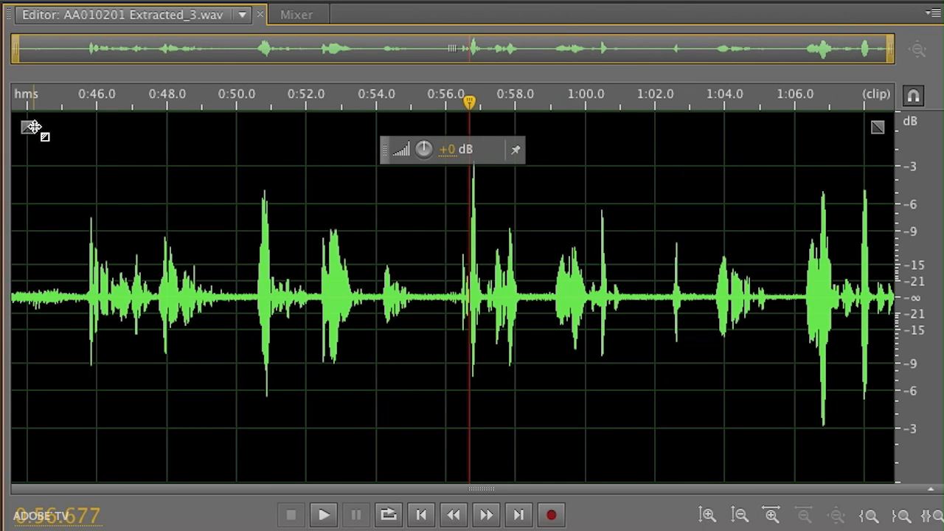
left_click_drag(28, 128, 9, 53)
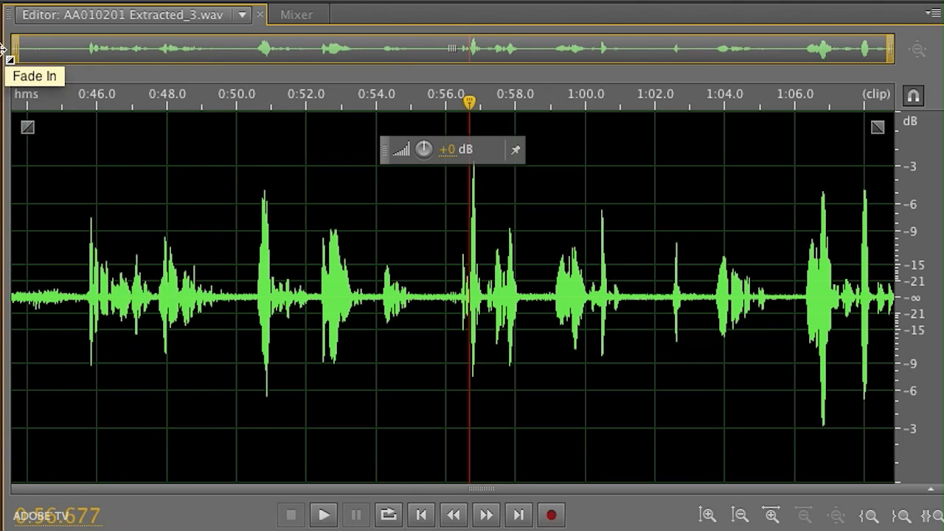
left_click_drag(877, 129, 890, 147)
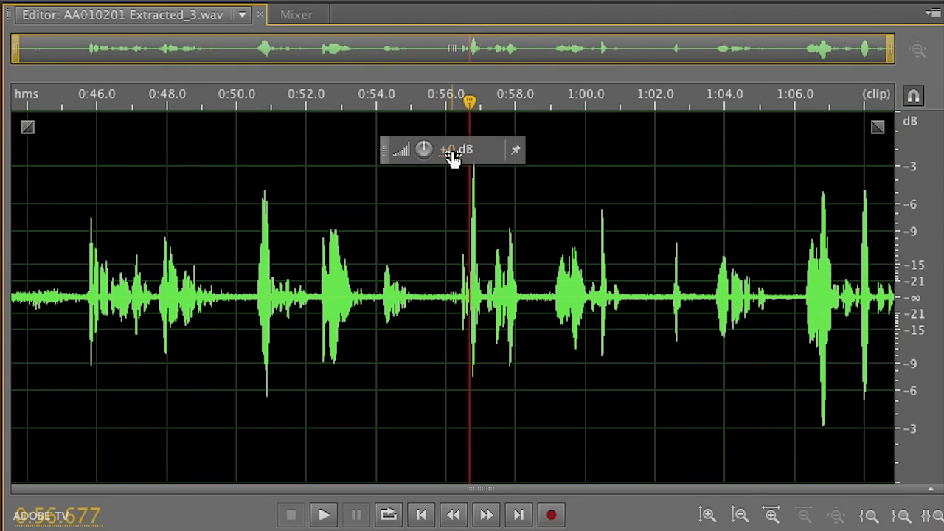
left_click_drag(450, 152, 465, 162)
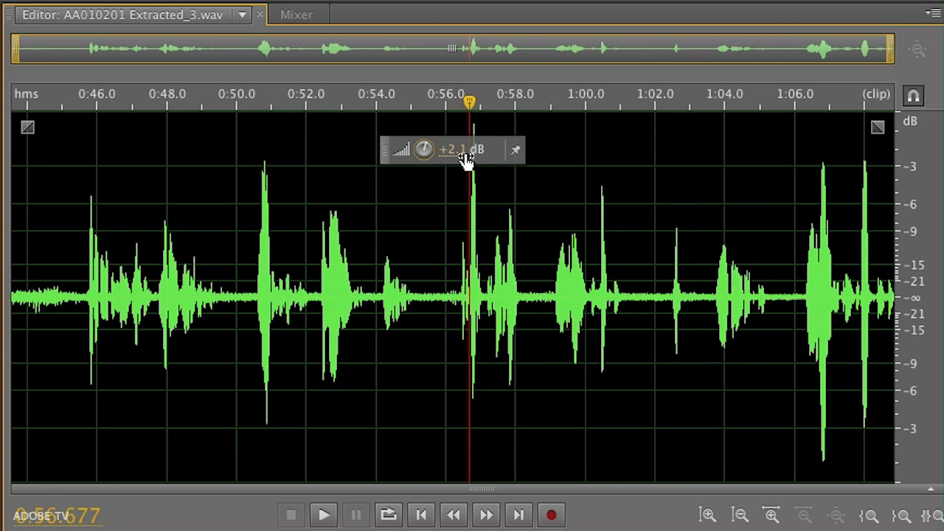
Step: Play back the amplified waveform and listen to the background noise around 0:50.0
key("ctrl+a")
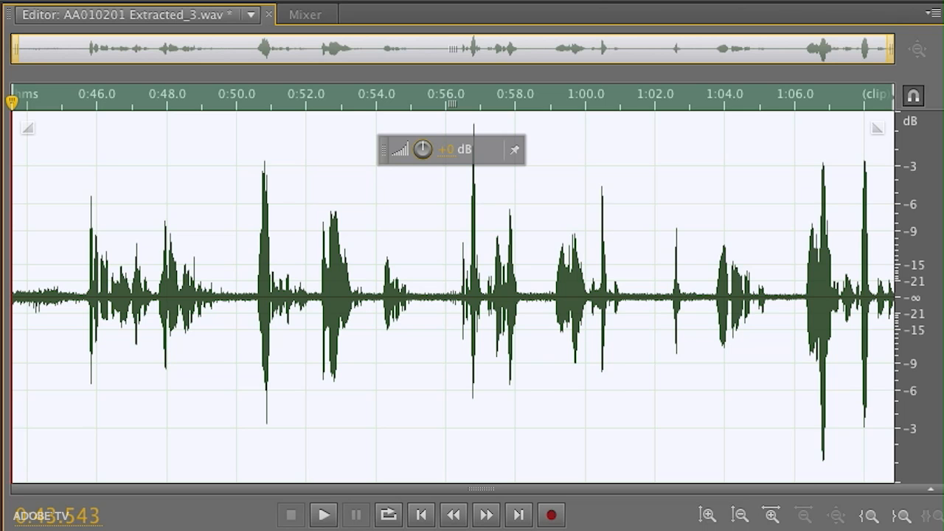
key("space")
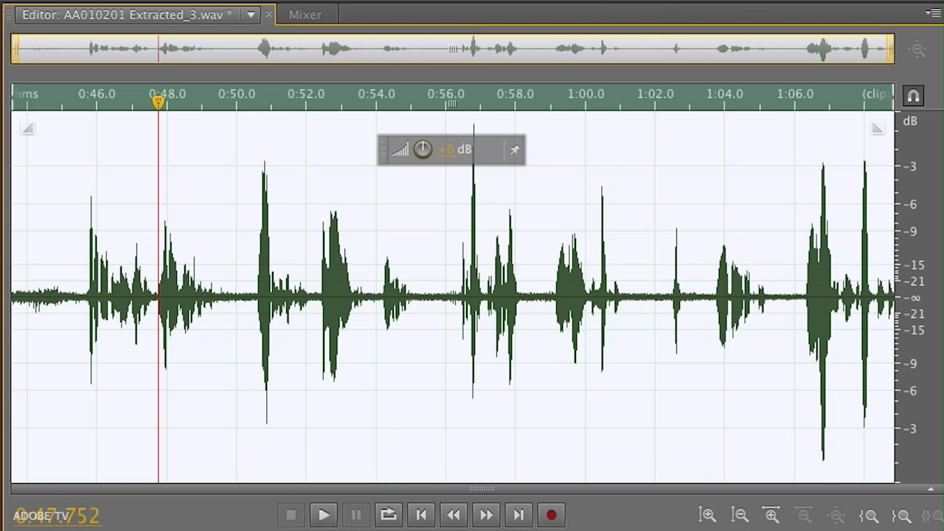
left_click(236, 285)
key("space")
key("space")
Step: Select the quiet gap about 0.5 s long starting at 0:50.000 and capture it as a noise print
left_click_drag(236, 280, 255, 280)
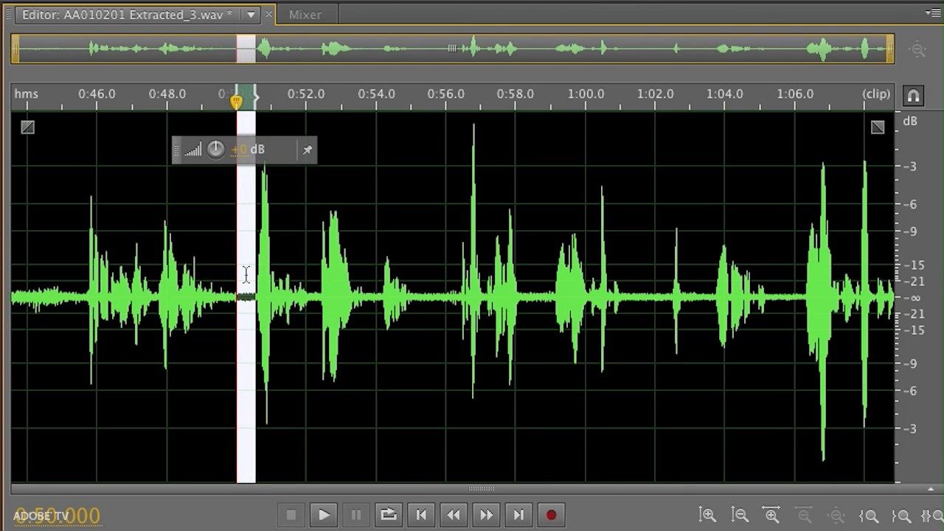
right_click(248, 272)
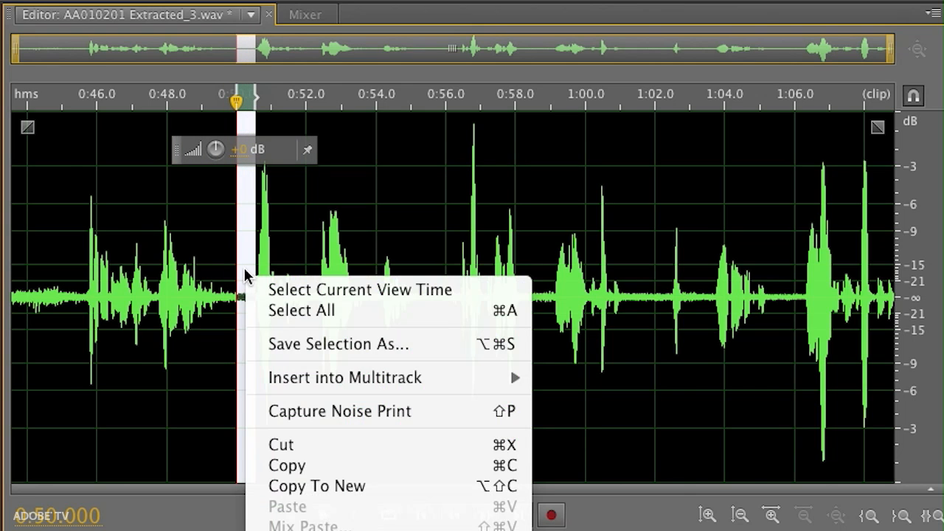
left_click(354, 409)
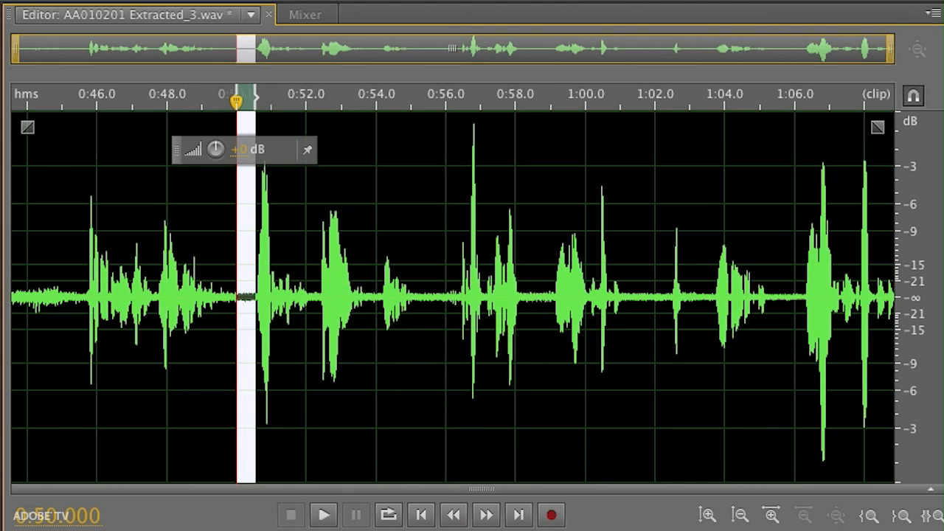
Step: Show the spectral frequency display and play back a marquee selection of the quiet gap from 0:49.646 to 0:50.553
key("shift+d")
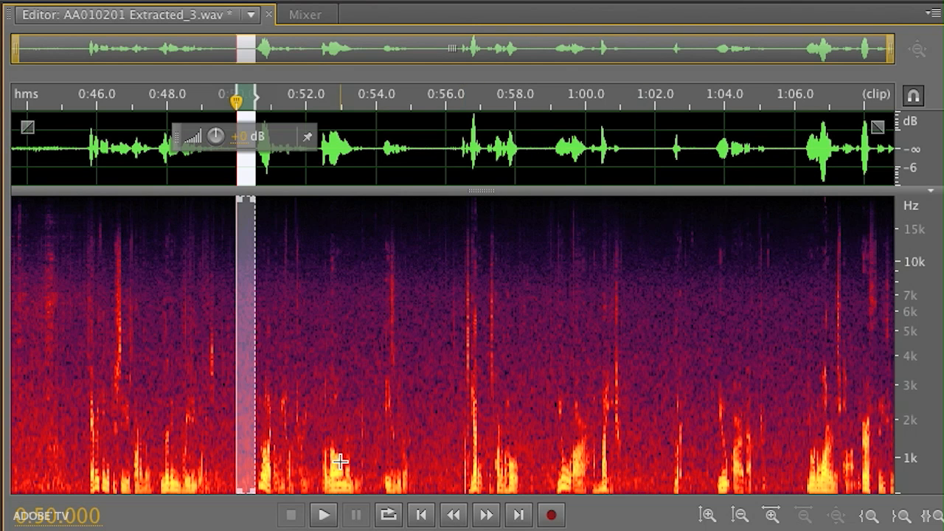
scroll(338, 460, "up", 2)
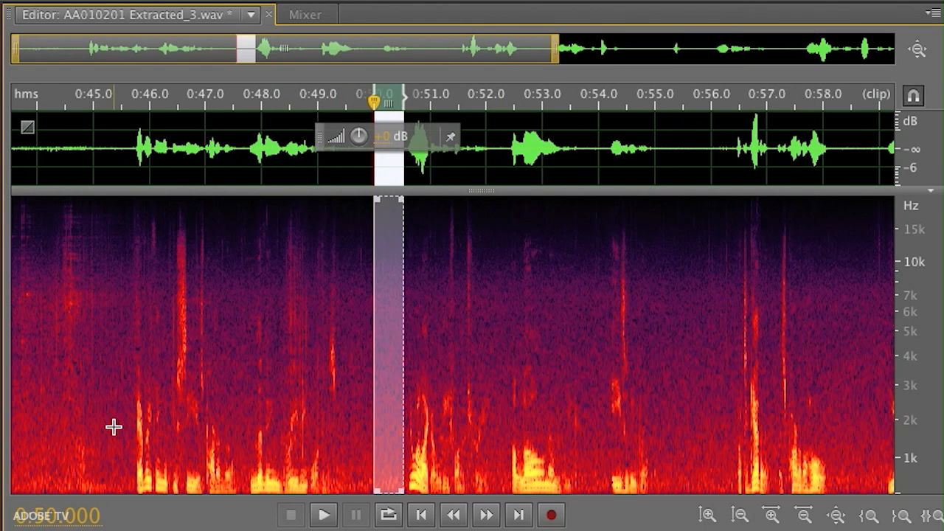
left_click_drag(111, 413, 341, 493)
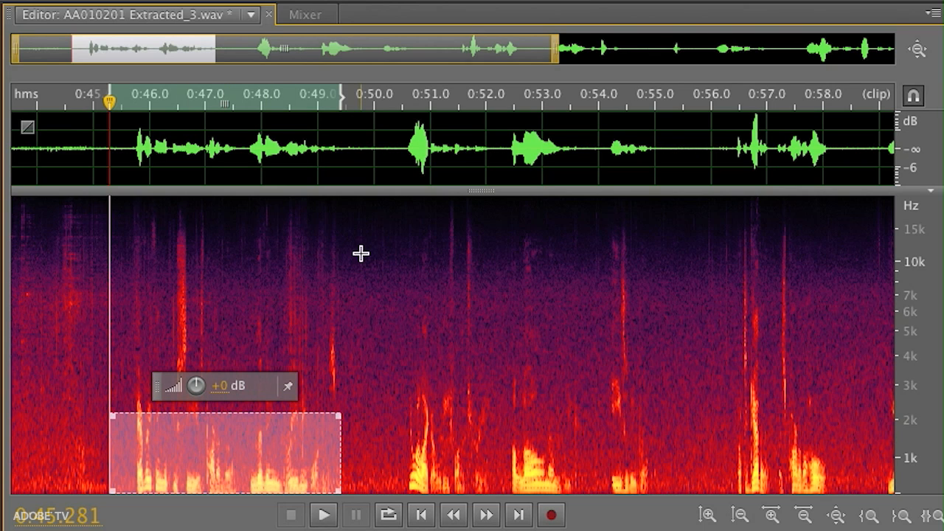
left_click_drag(354, 225, 405, 518)
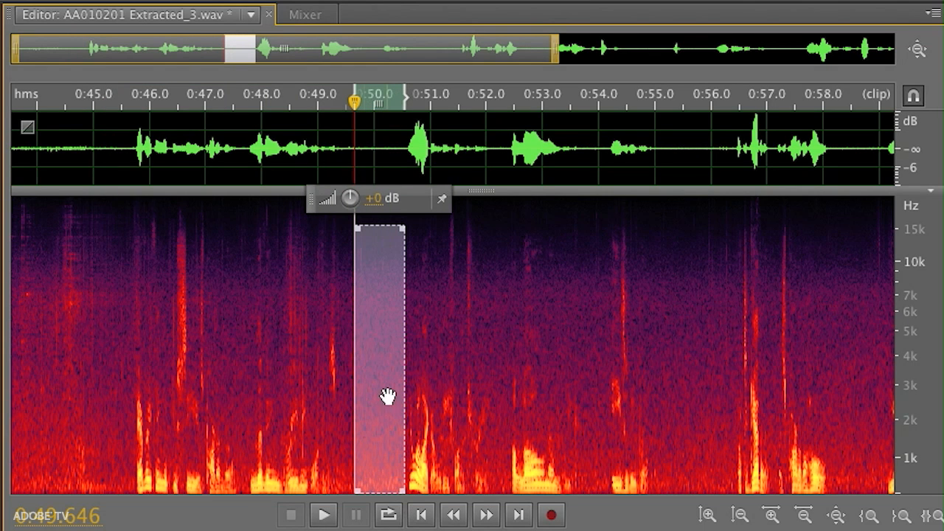
key("space")
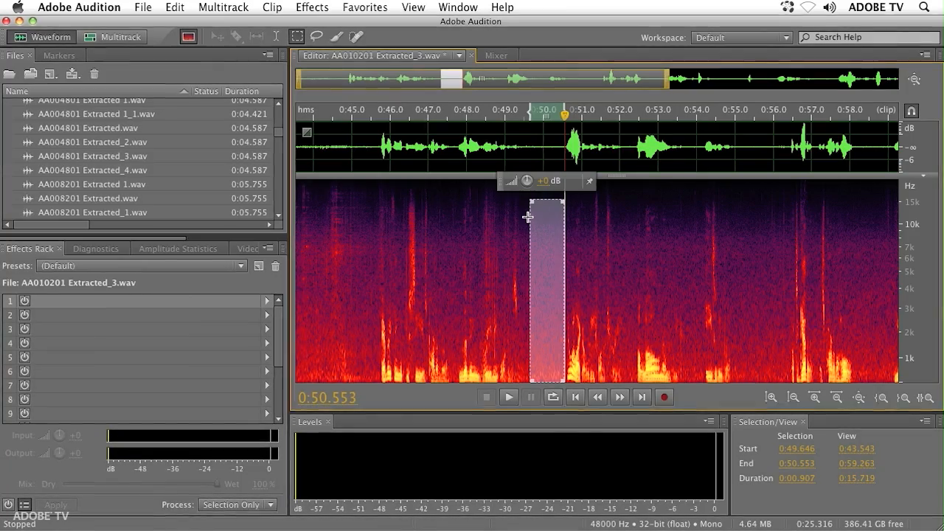
Step: Capture a noise print from a spectral selection between 0:49.588 and 0:50.418, and turn off further alerts about it
left_click(527, 216)
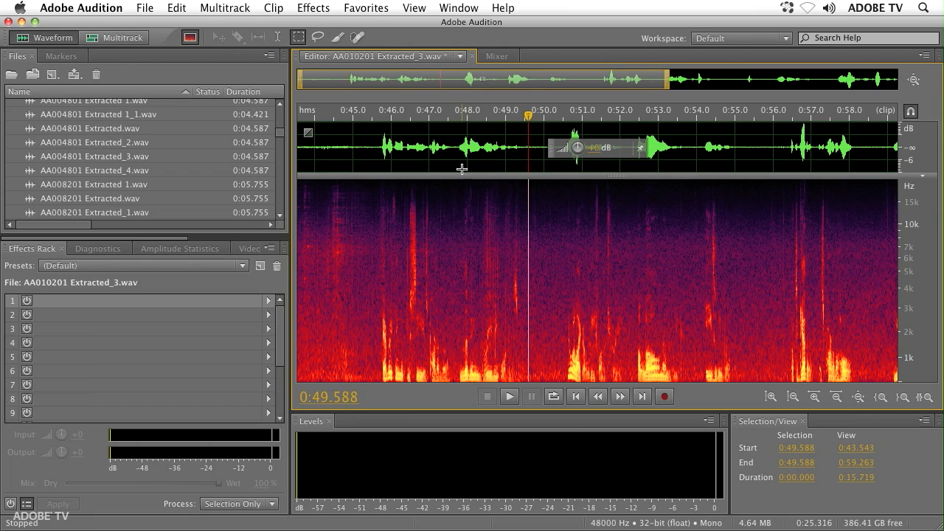
left_click_drag(529, 231, 559, 392)
right_click(536, 308)
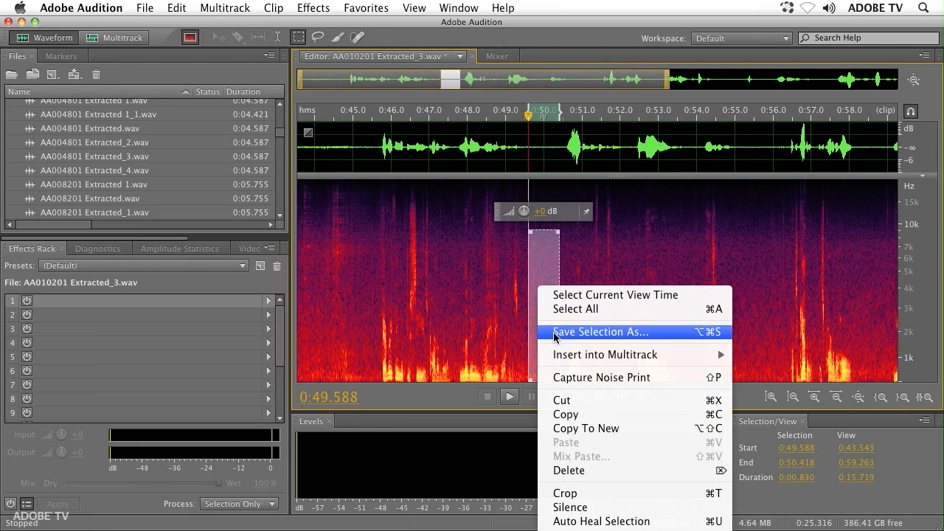
left_click(598, 375)
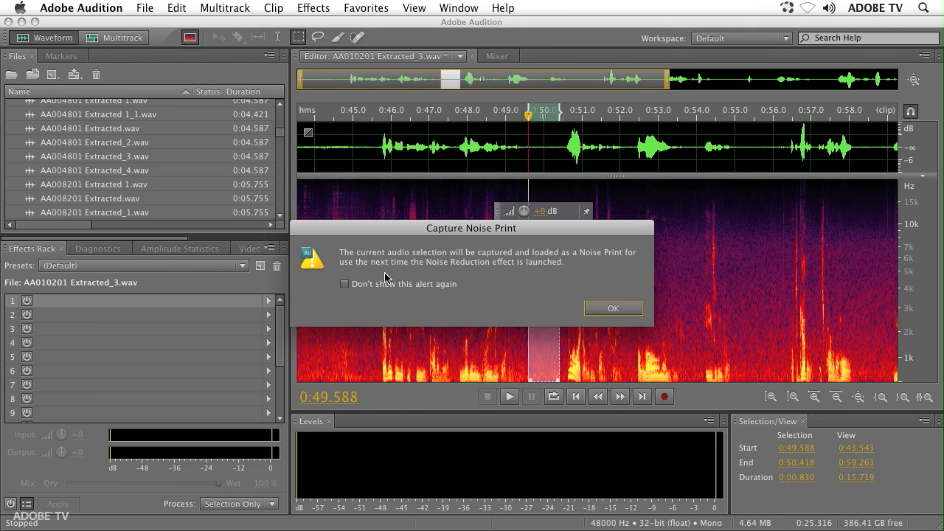
left_click(344, 283)
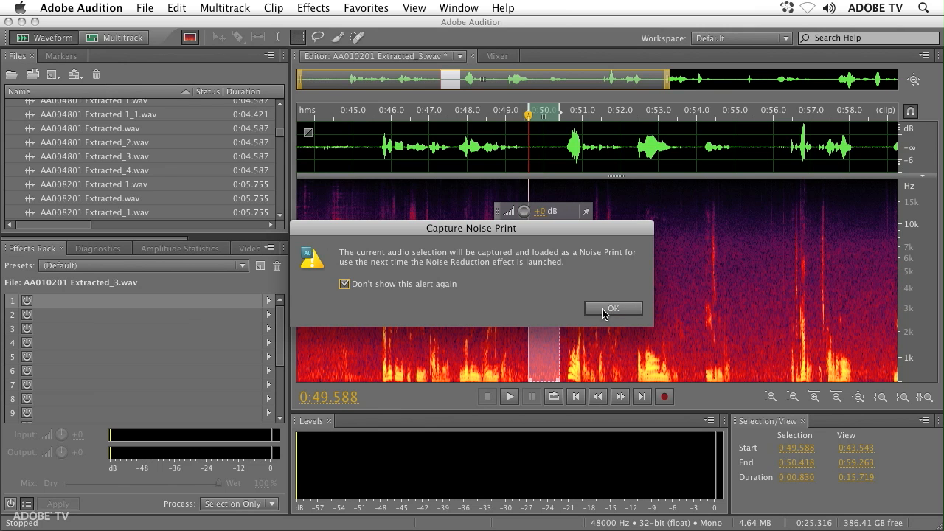
left_click(604, 310)
Step: Open the Noise Reduction (process) effect and extend its selection to the entire file
left_click(325, 6)
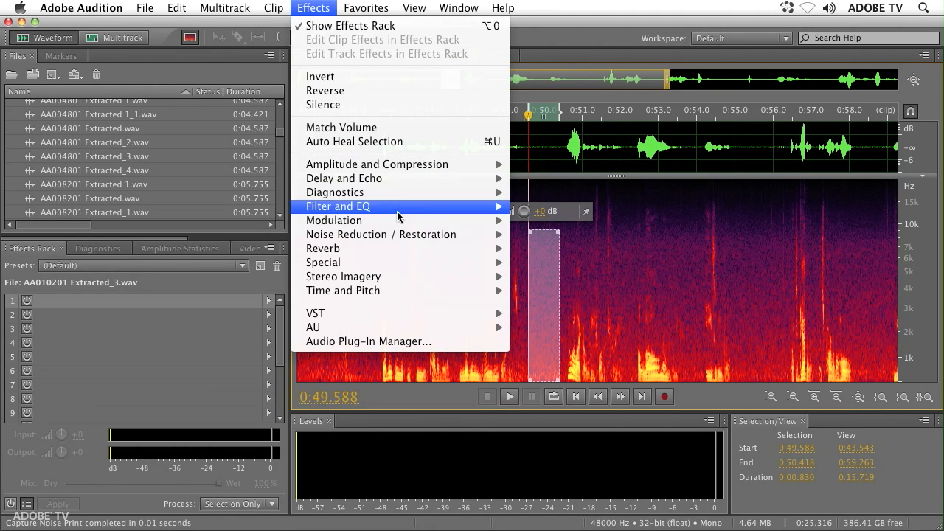
mouse_move(421, 237)
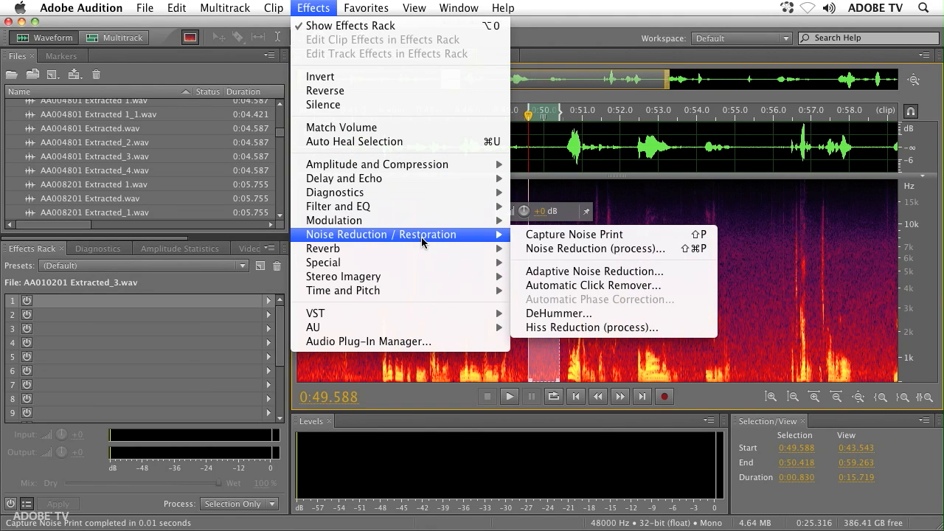
left_click(577, 249)
left_click_drag(395, 71, 196, 70)
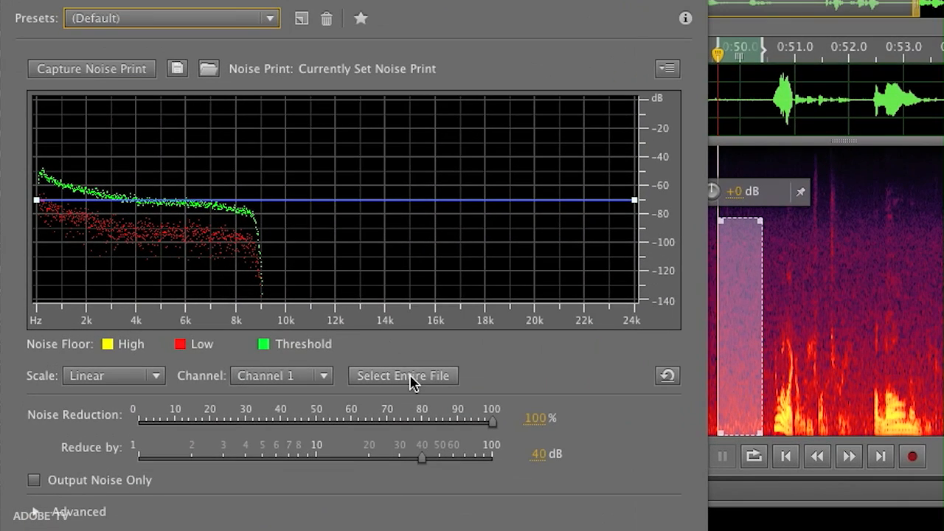
left_click(314, 344)
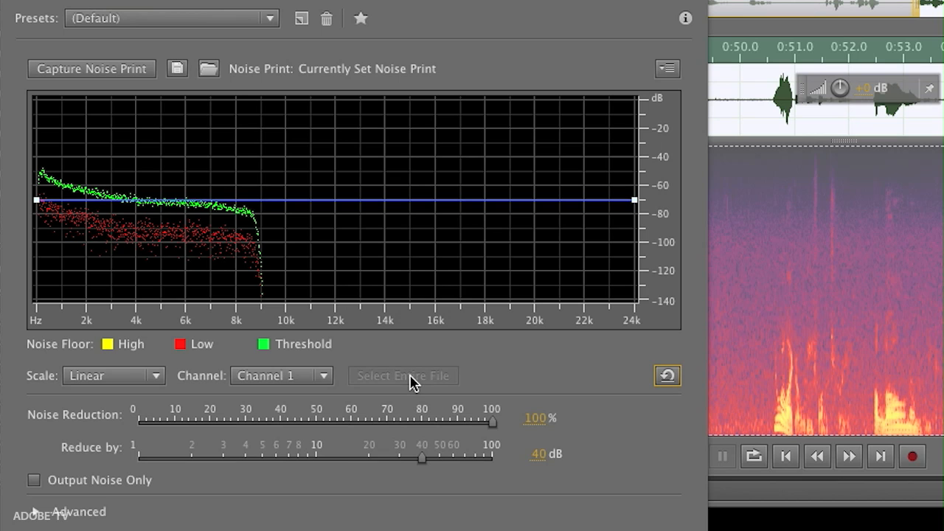
Step: Set Noise Reduction to 80% and Spectral Decay Rate to 0%, and apply the effect
left_click_drag(488, 424, 423, 423)
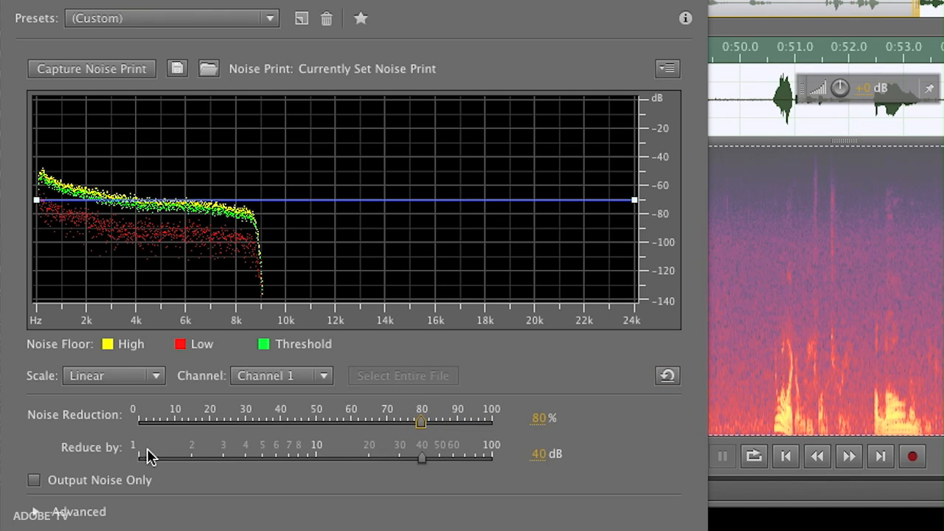
left_click(37, 511)
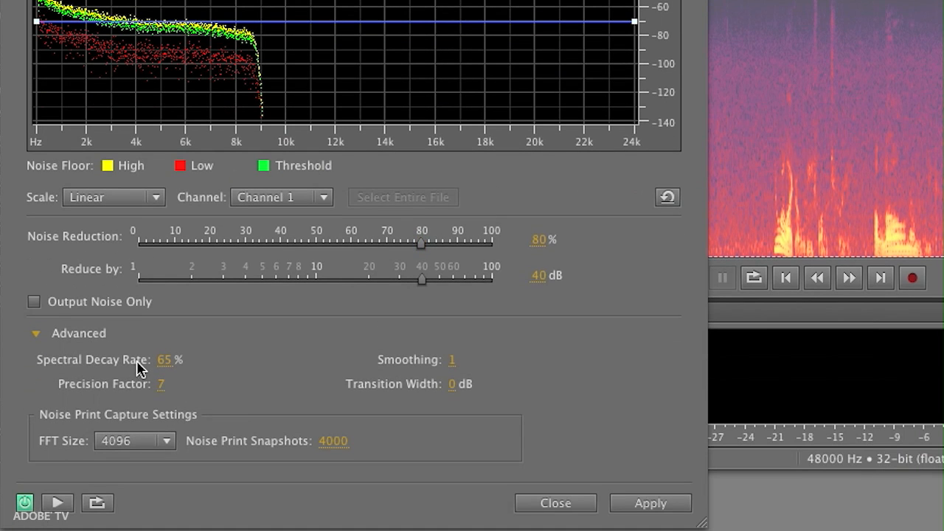
left_click_drag(162, 362, 82, 349)
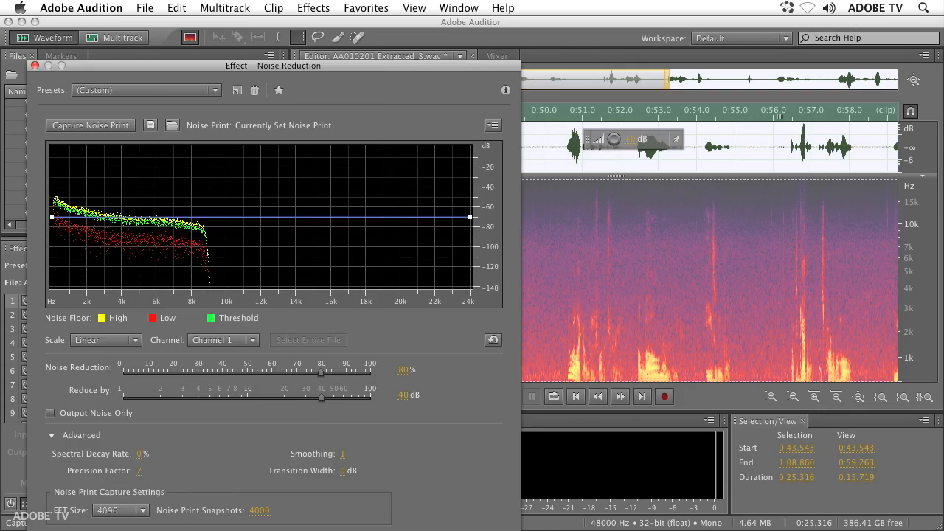
key("Return")
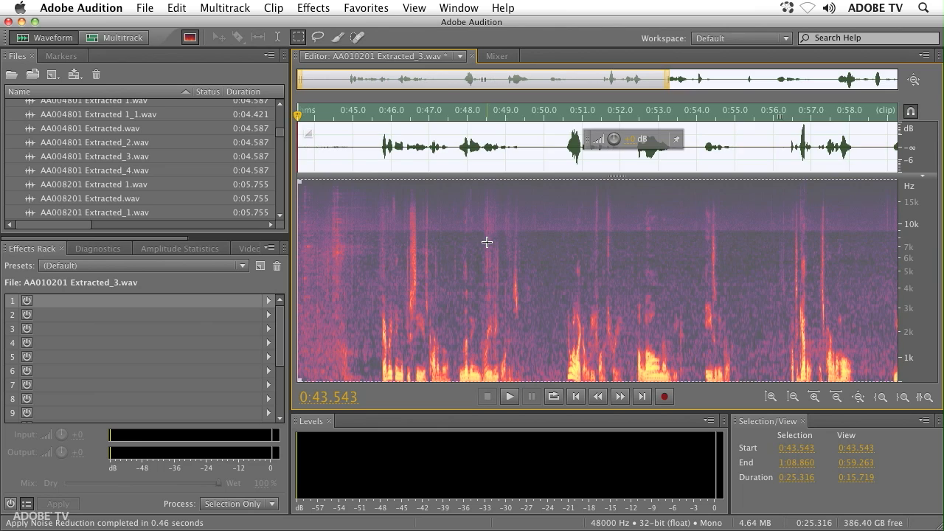
Step: Play back the noise-reduced audio from 0:45.455
left_click(528, 243)
left_click(370, 225)
key("space")
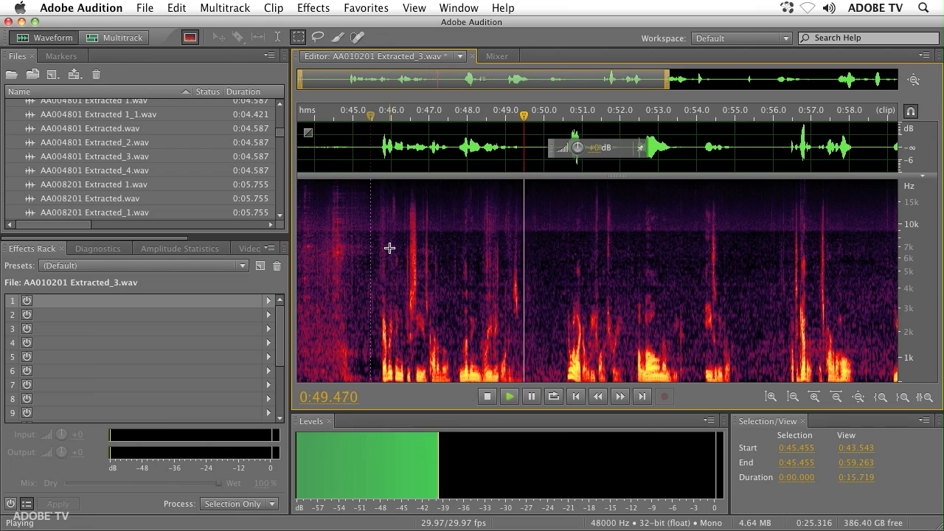
key("space")
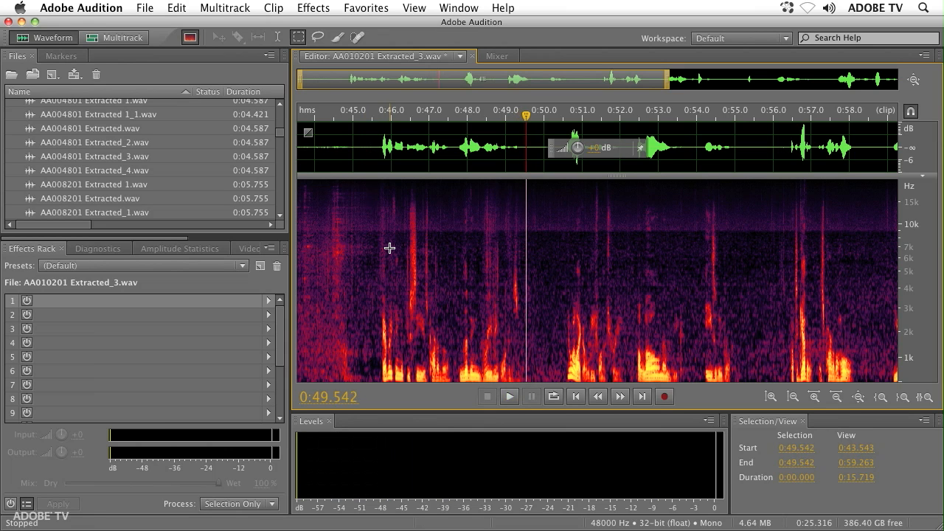
Step: Undo the noise reduction and play the untreated audio from 0:49.000 for comparison
key("super+a")
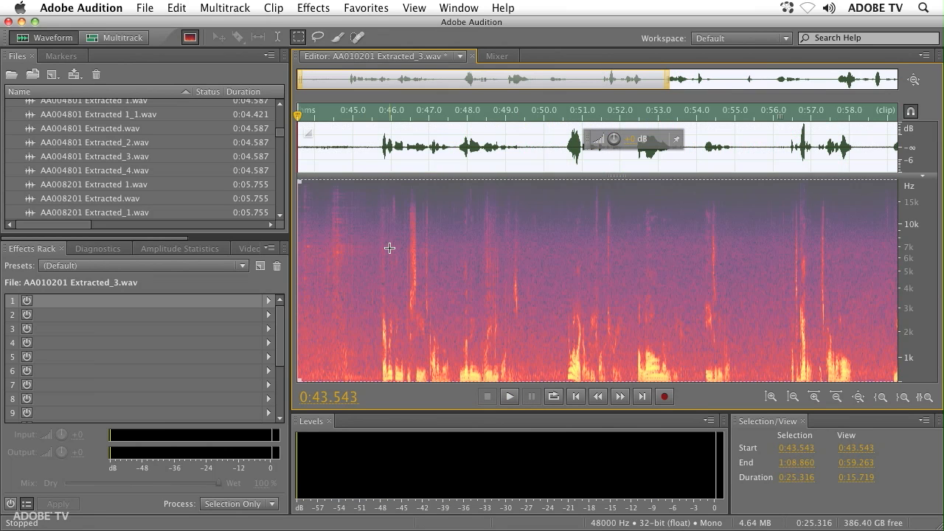
left_click(504, 267)
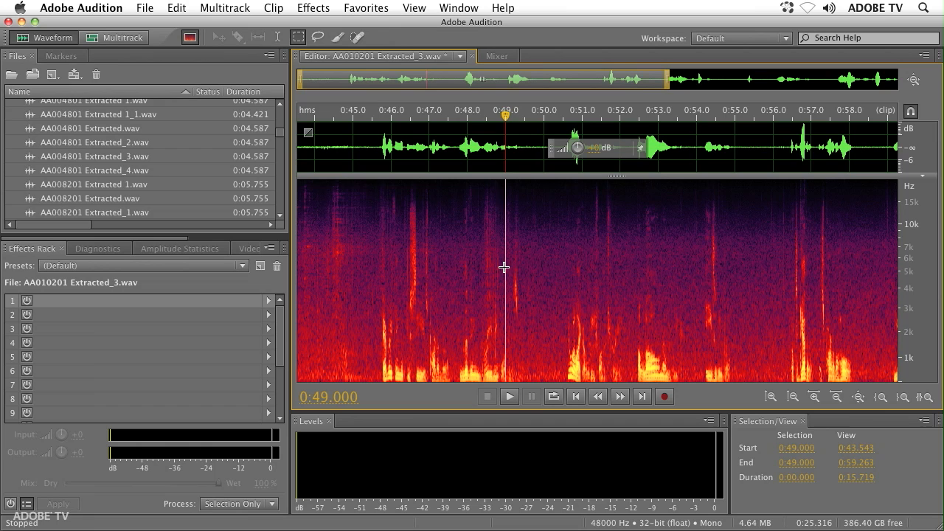
key("space")
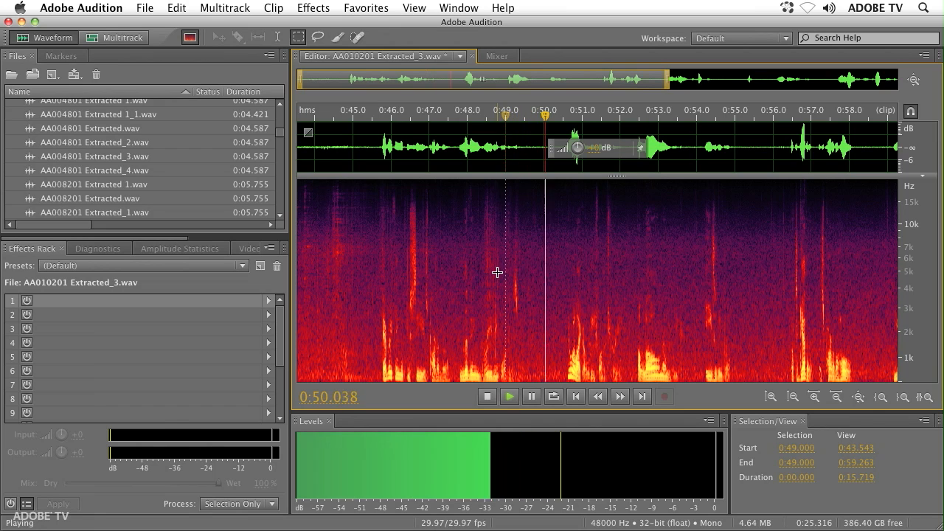
key("space")
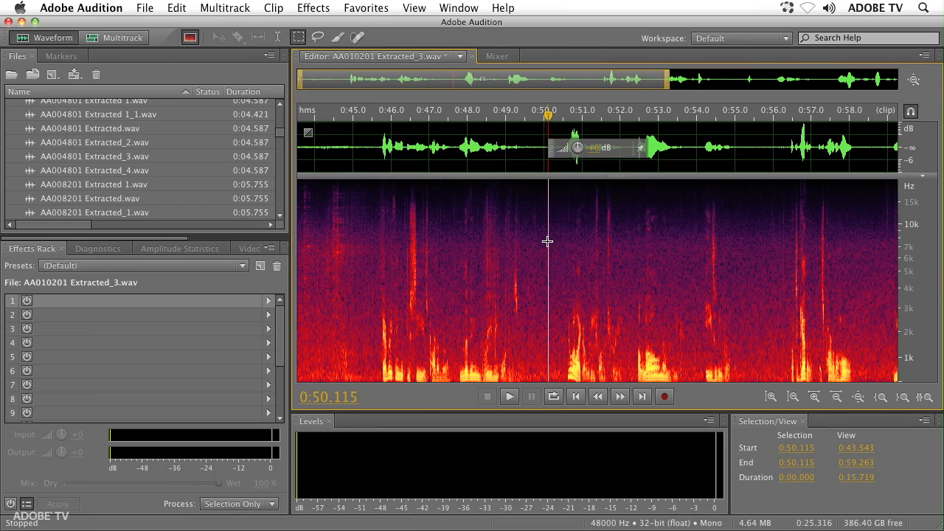
Step: Redo the Noise Reduction and place the playhead at 0:48.000
left_click(189, 6)
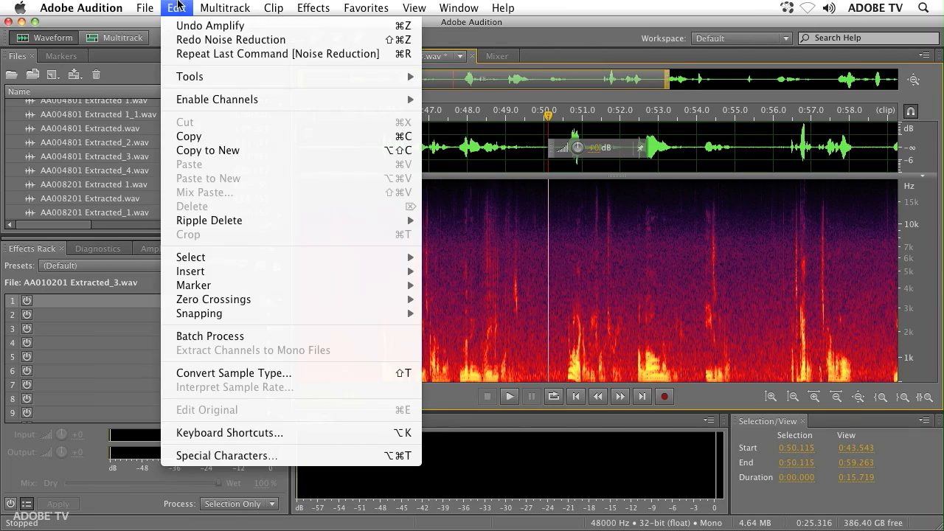
left_click(208, 41)
left_click(463, 275)
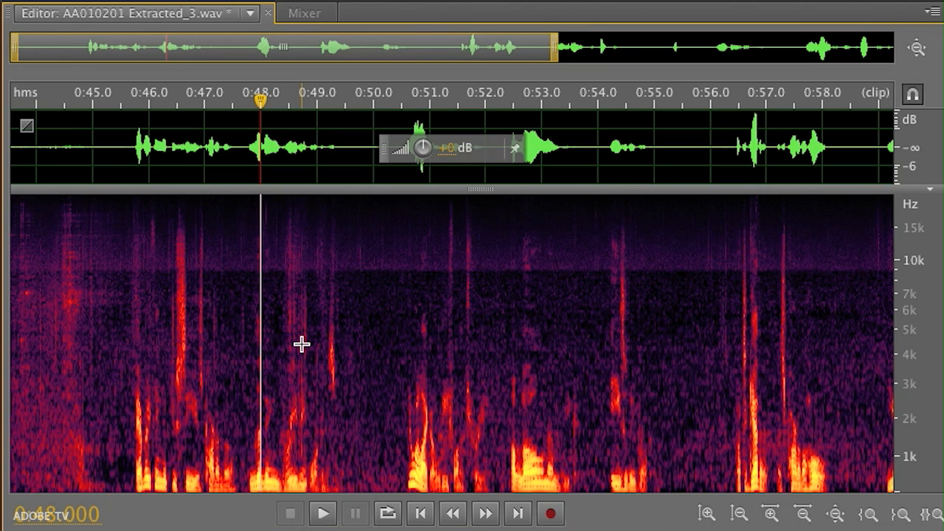
Step: Marquee-select the spectral region from 0:49.646 to 0:50.688, spanning about 1 kHz to 13 kHz
left_click_drag(395, 435, 866, 490)
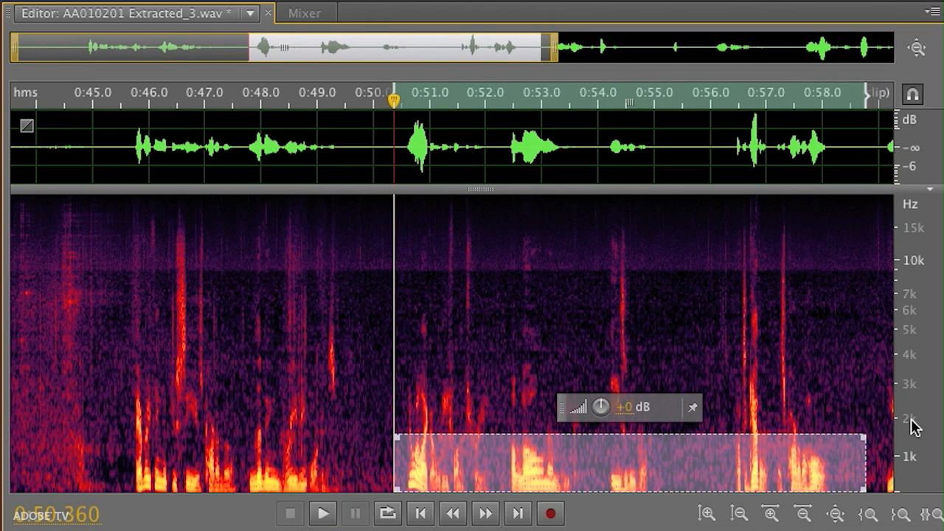
left_click(390, 434)
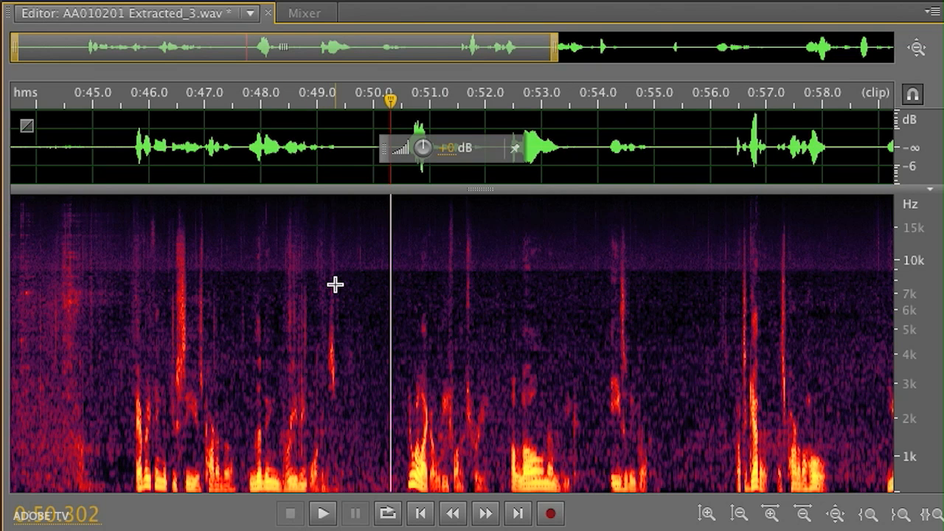
left_click_drag(354, 234, 410, 448)
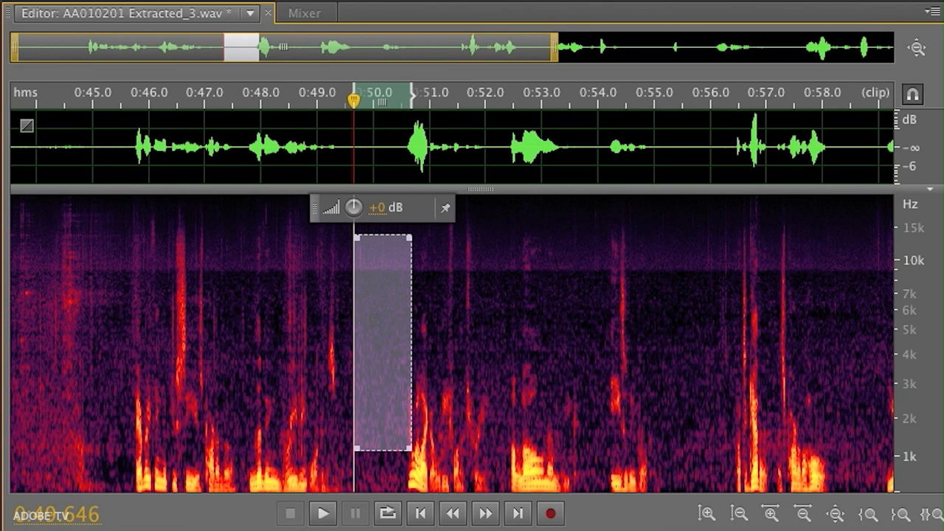
Step: Open the Multiband Compressor effect for the selected spectral region and close it without applying
left_click(29, 1)
mouse_move(138, 180)
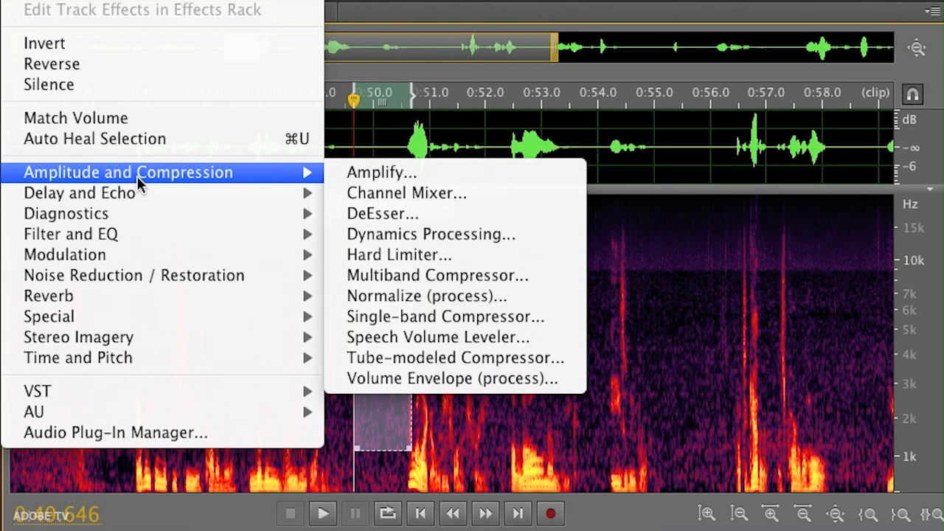
left_click(406, 276)
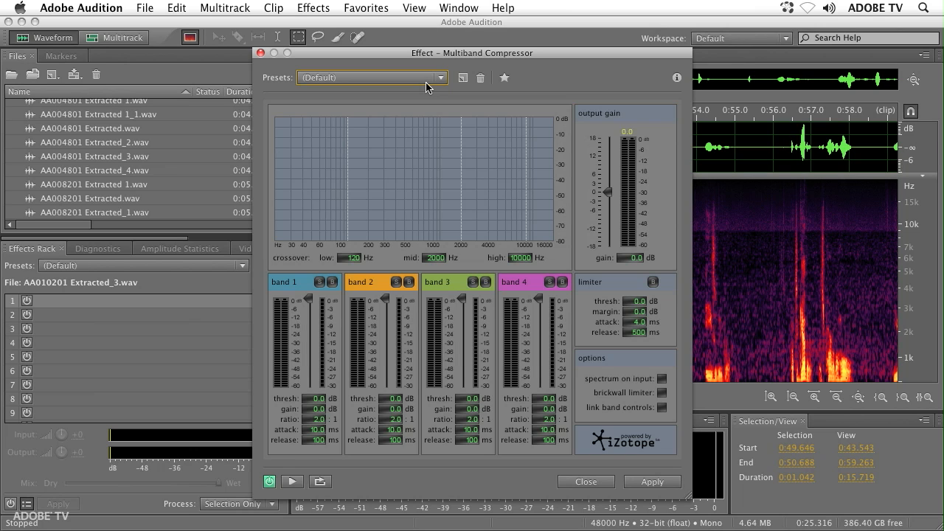
left_click(260, 54)
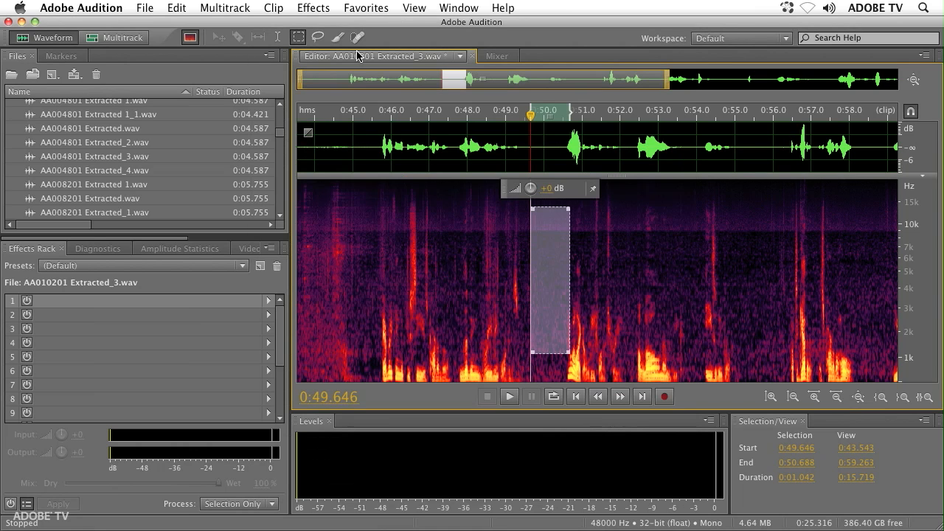
Step: Heal the vertical artifact near 0:48 with the Spot Healing Brush set to 11 px
left_click(359, 39)
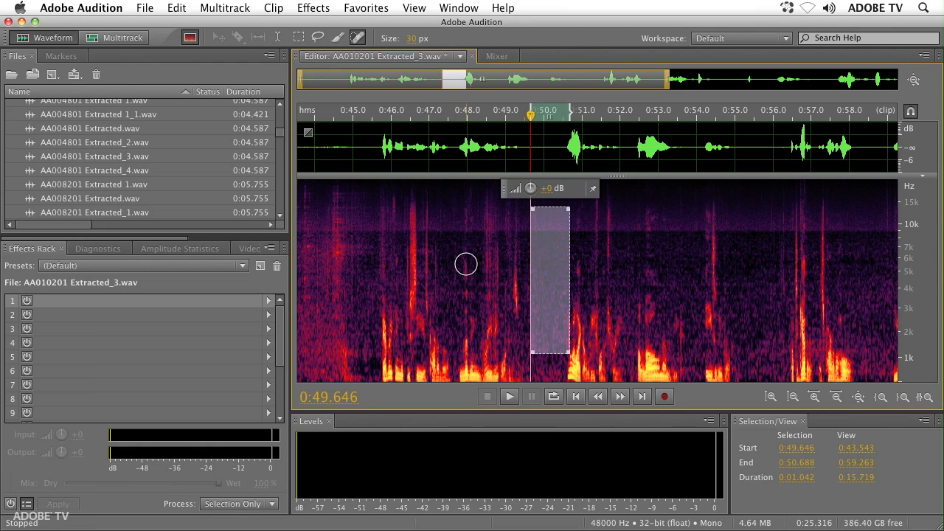
left_click(408, 38)
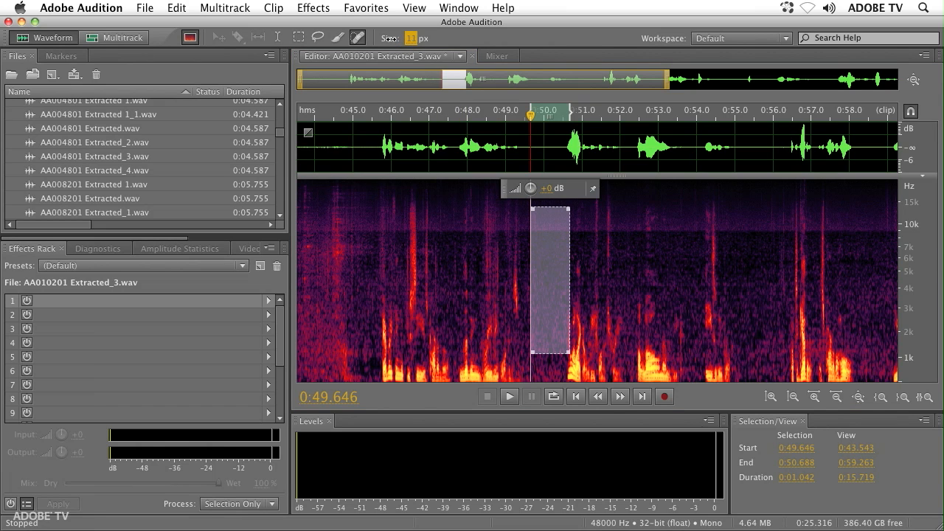
left_click_drag(465, 259, 466, 293)
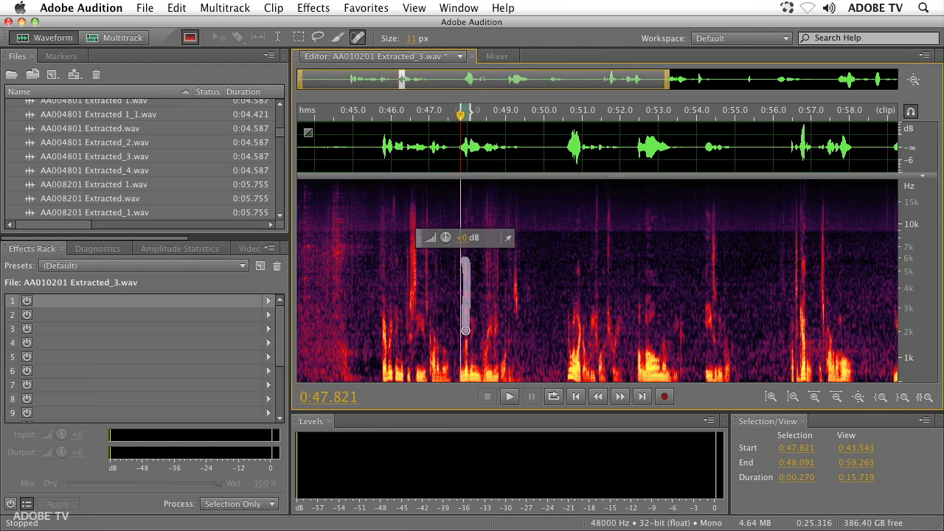
left_click_drag(465, 331, 465, 332)
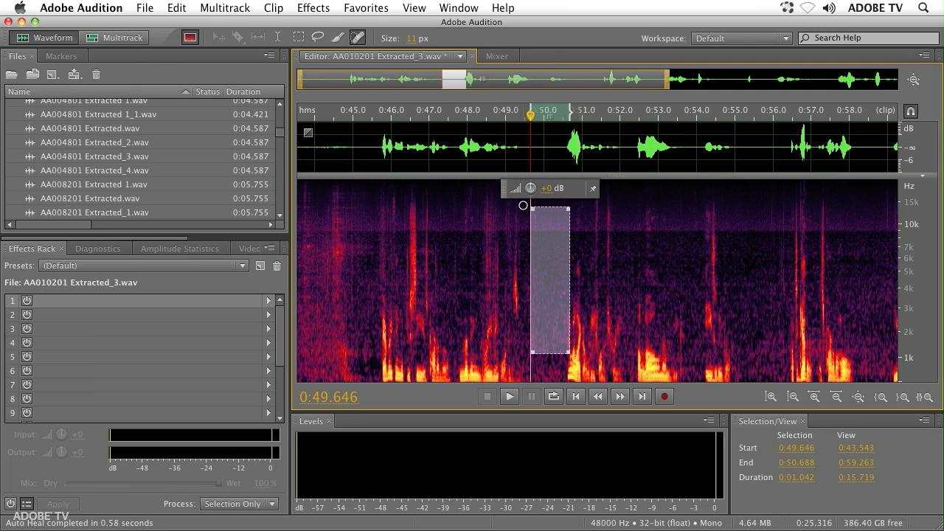
Step: Enlarge the waveform display above the spectrogram and show the Frequency Analysis
left_click_drag(614, 174, 657, 241)
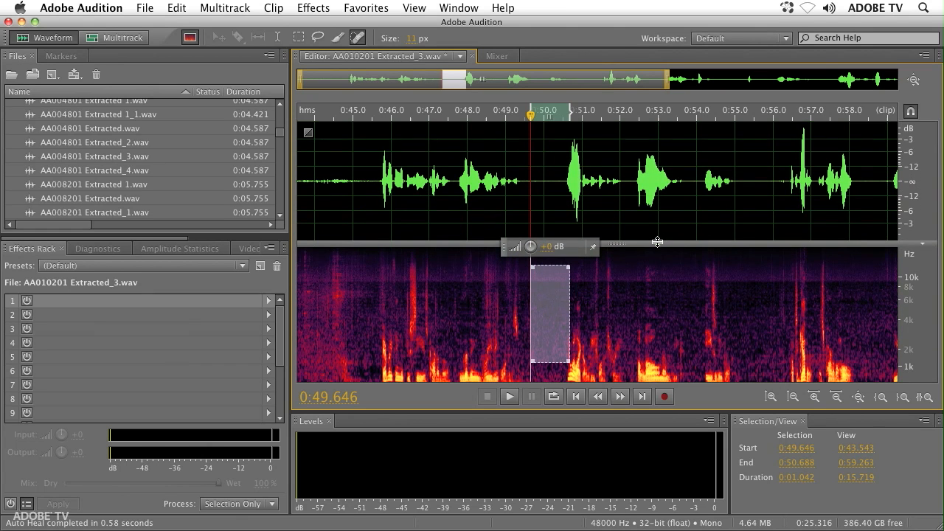
left_click(100, 254)
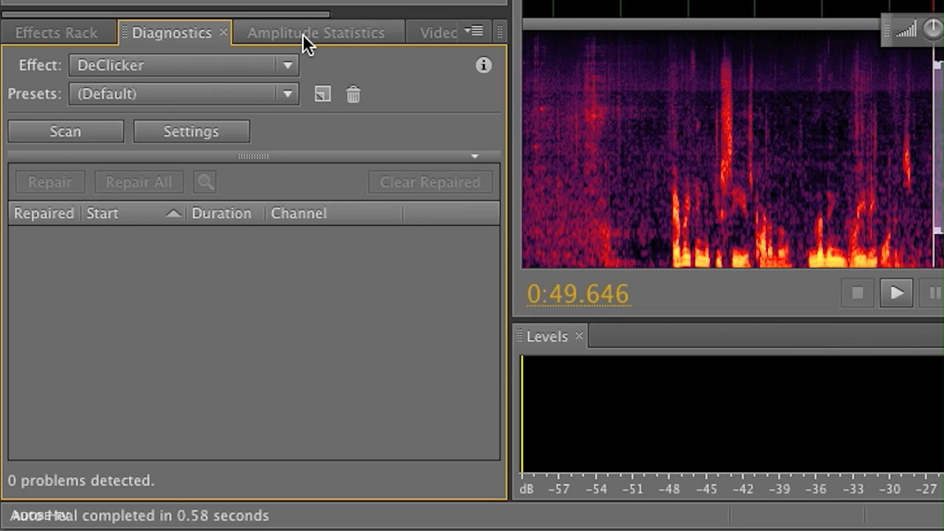
left_click_drag(177, 16, 388, 17)
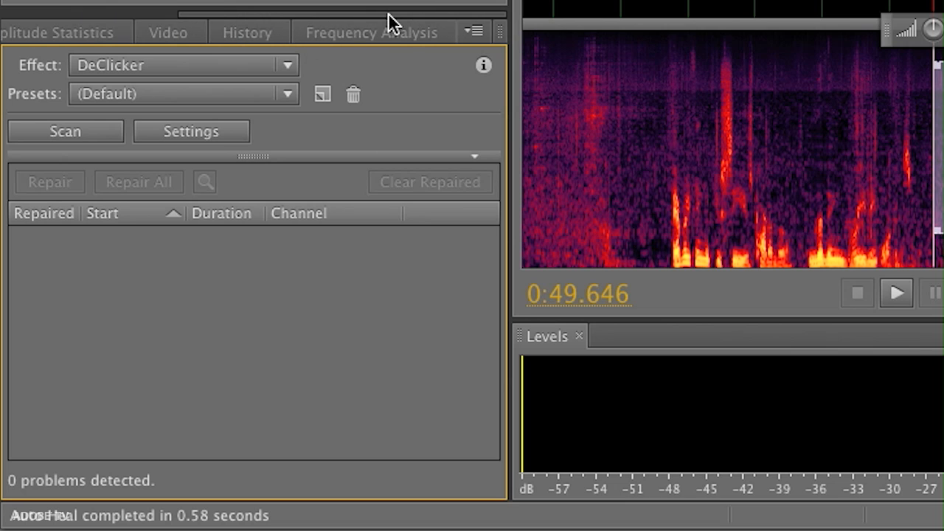
left_click(389, 29)
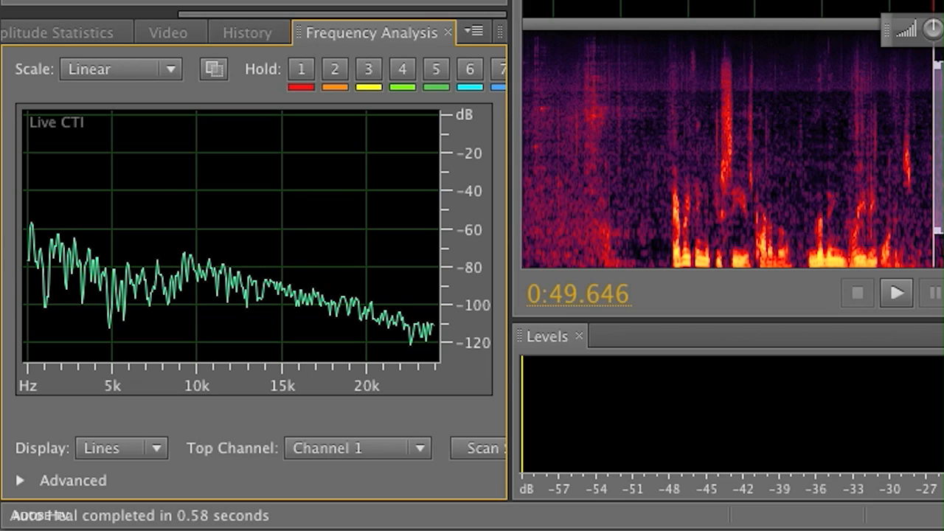
Step: Play the audio from 0:45.165 to watch the live frequency graph, and stop playback near 0:49.5
key("space")
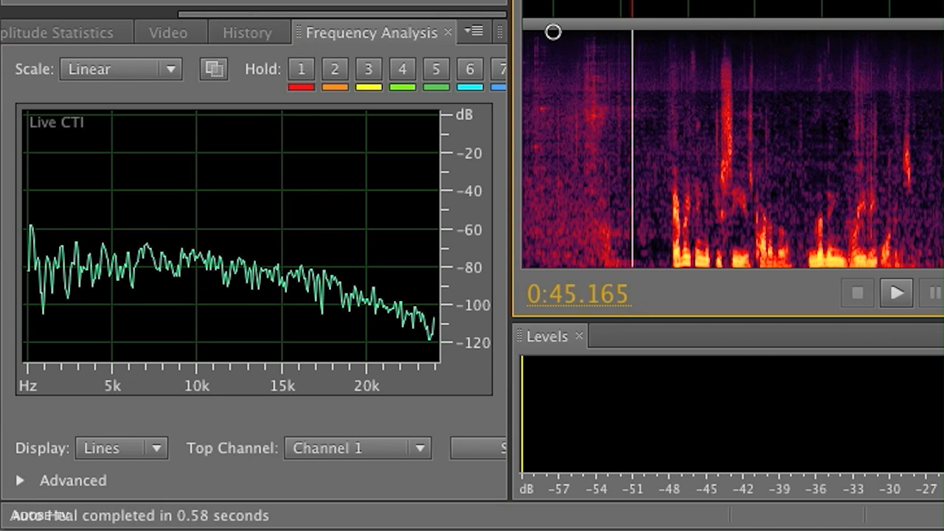
key("space")
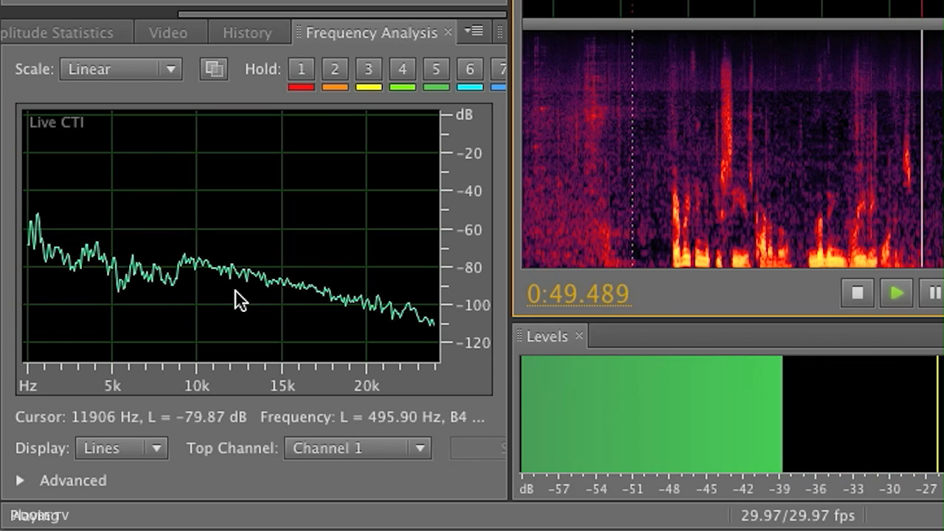
key("space")
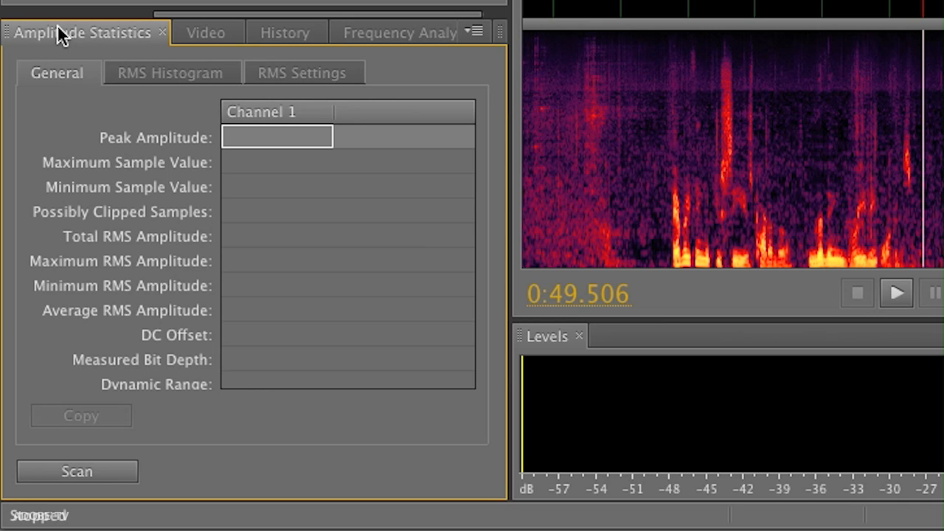
Step: Scan the clip's amplitude statistics and check the Dialog_05.sesx multitrack session before returning to the waveform
left_click(64, 476)
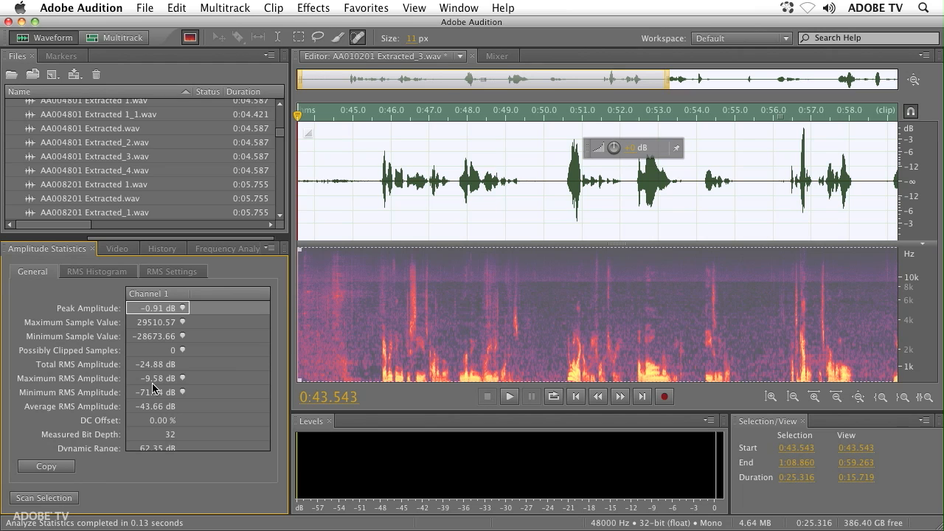
left_click(103, 37)
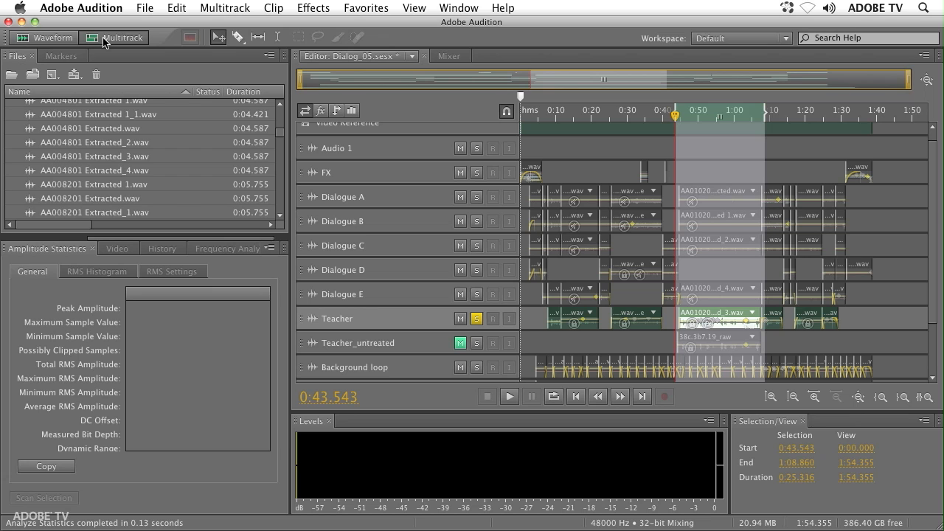
left_click(51, 41)
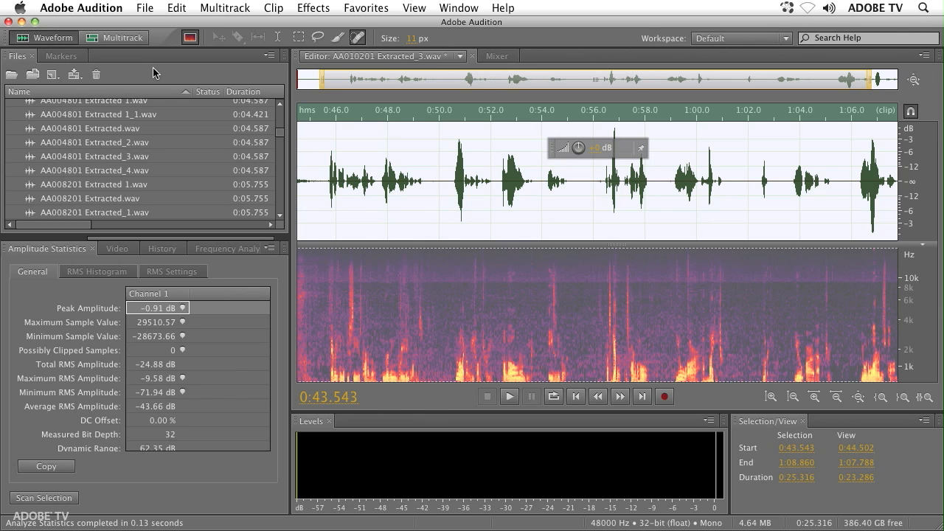
Step: Open the Batch Process window and enlarge its file list
left_click(158, 8)
mouse_move(174, 9)
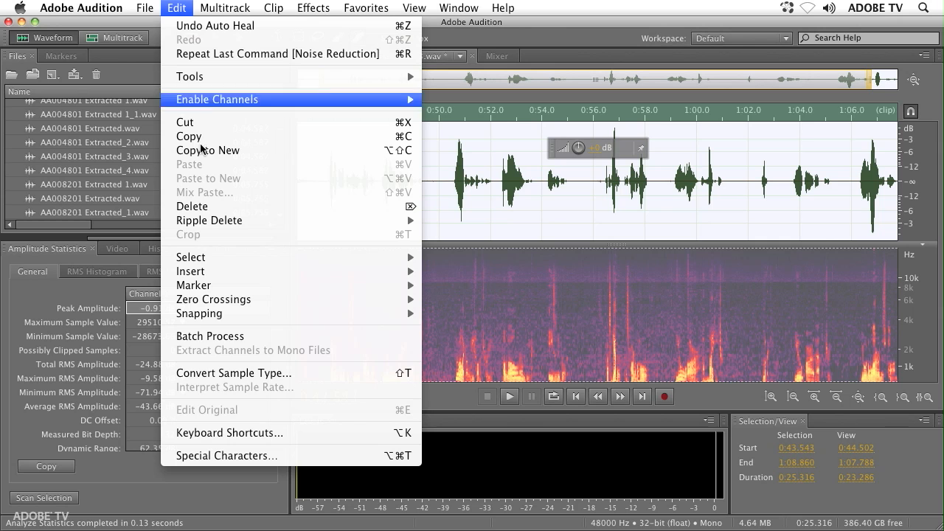
left_click(257, 337)
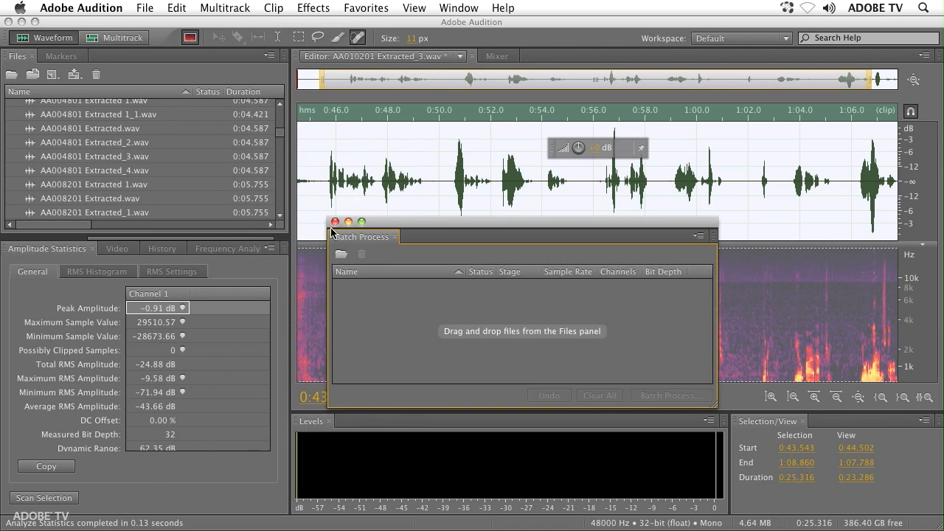
left_click_drag(735, 317, 723, 450)
left_click_drag(281, 132, 281, 174)
Step: Add the files from Cliff_audio_take_01 Extracted_7.wav through Cliff_audio_take_6 Extracted_5.wav to the batch
scroll(120, 148, "down", 5)
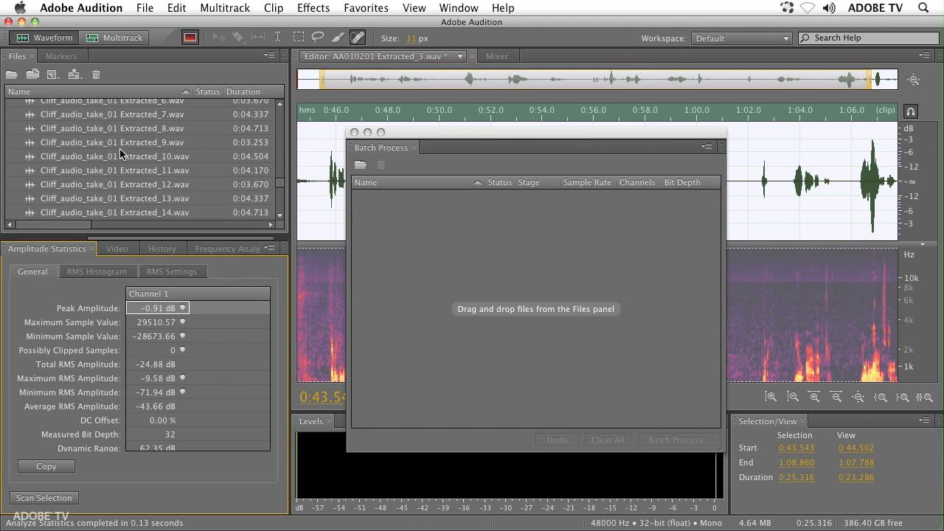
left_click(74, 115)
scroll(87, 161, "down", 5)
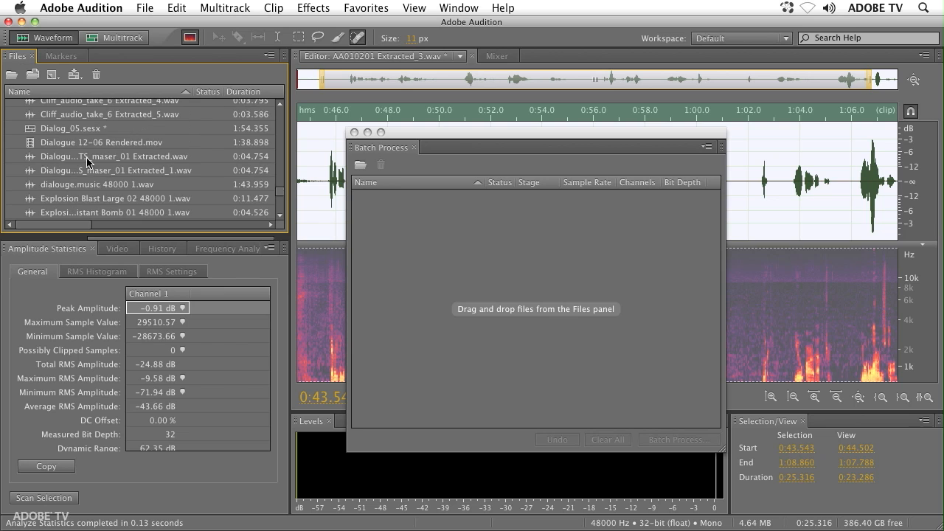
scroll(89, 166, "up", 2)
left_click(90, 171, "shift")
left_click_drag(90, 171, 436, 288)
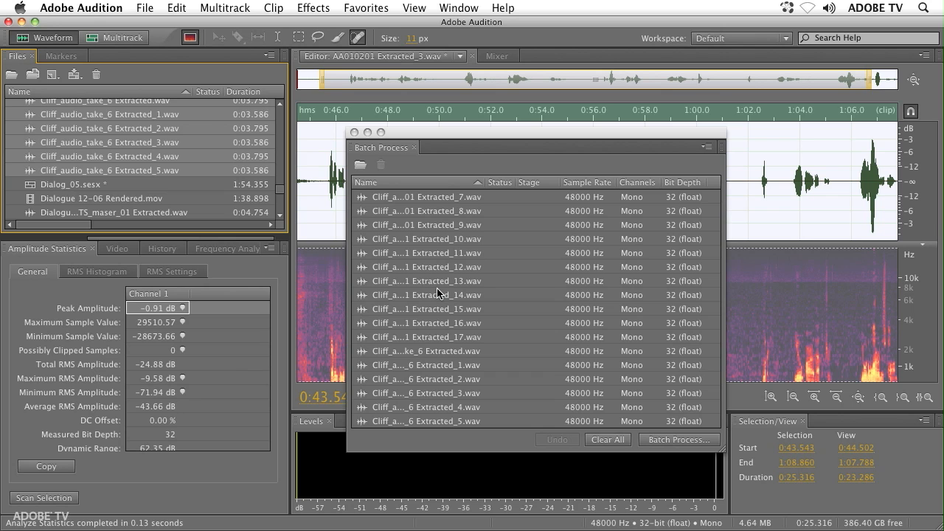
Step: Run the batch with the Normalize to -3 dB favorite and the Wave PCM format
left_click(677, 441)
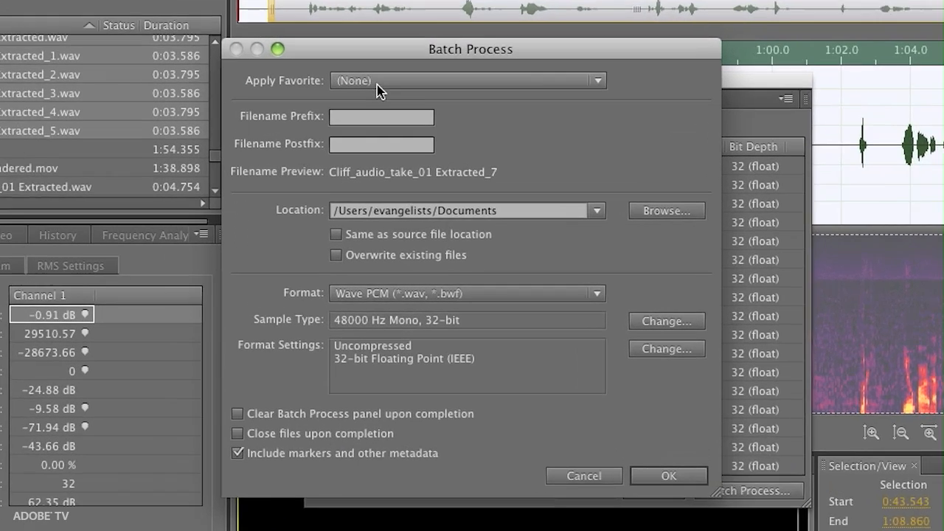
left_click(355, 133)
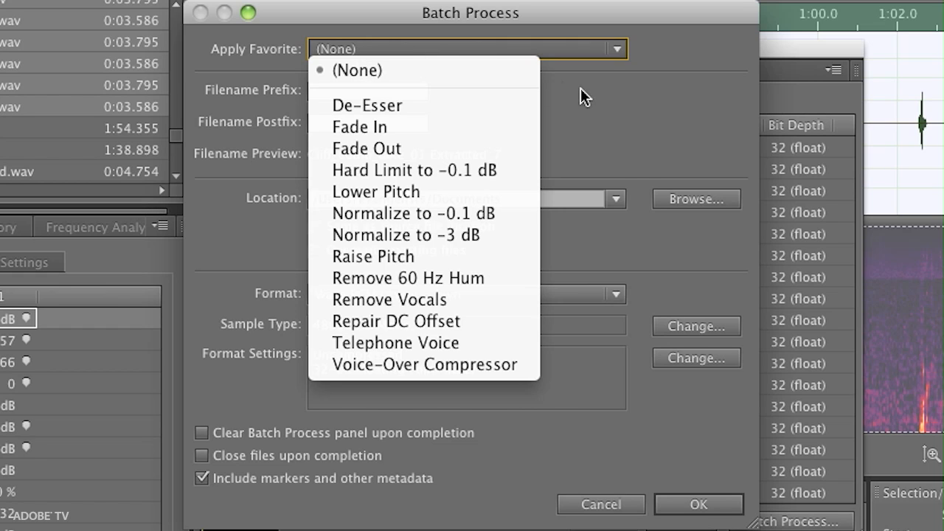
left_click(482, 235)
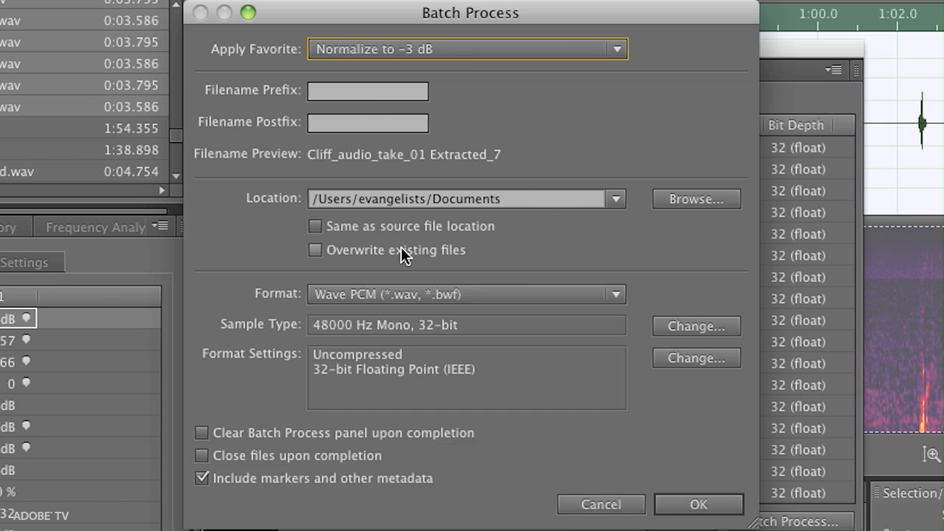
left_click(541, 301)
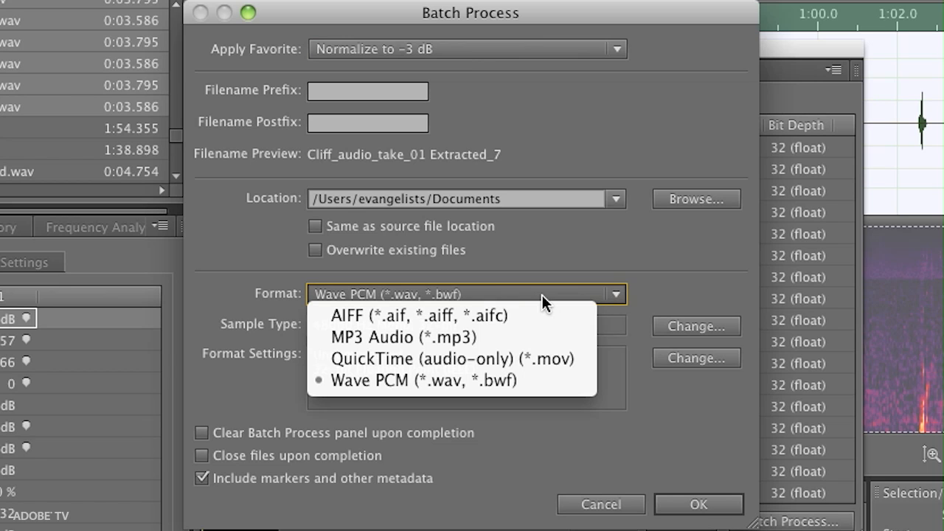
left_click(541, 295)
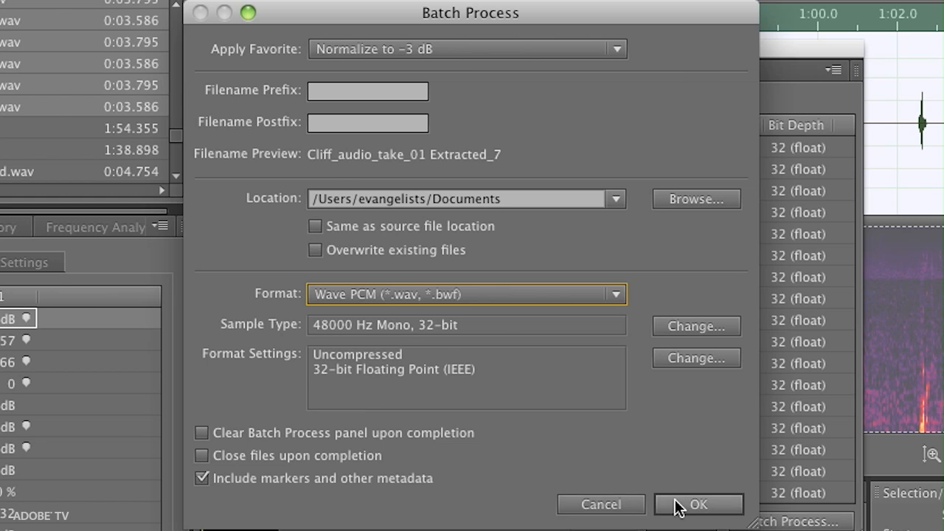
left_click(677, 505)
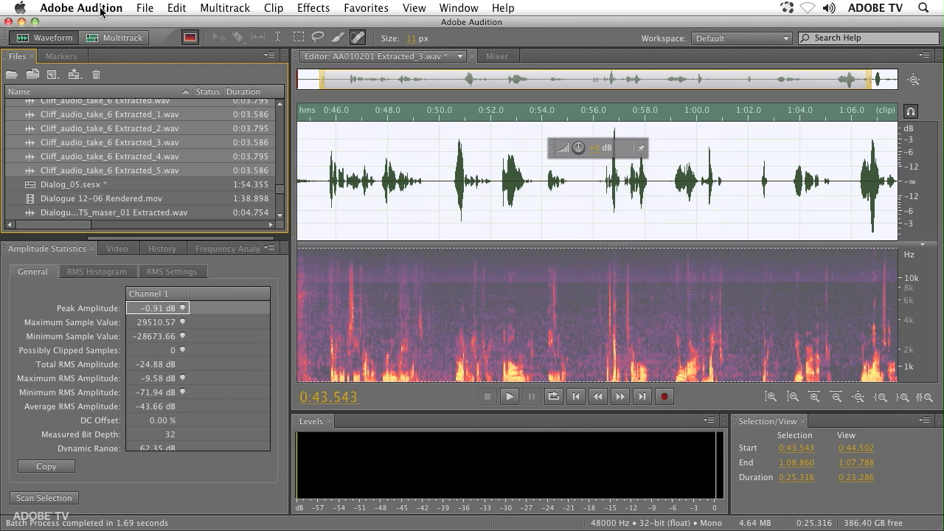
Step: Return to the multitrack view and switch to the Trailer_07.sesx session
left_click(114, 38)
left_click(371, 56)
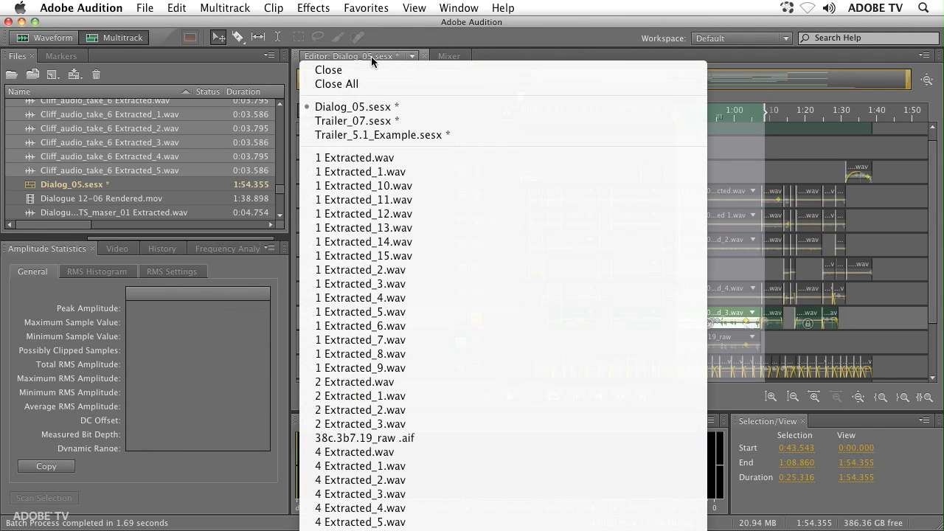
left_click(377, 123)
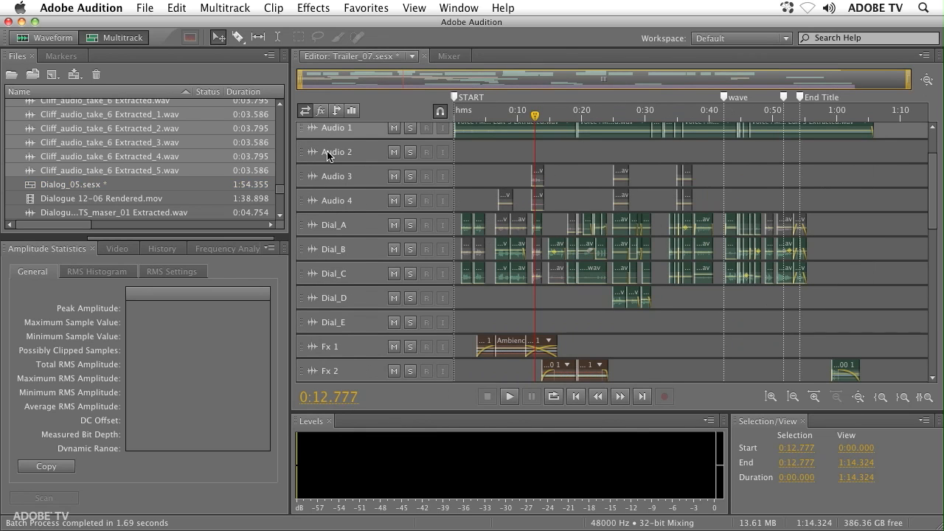
Step: Show the video preview and play the trailer session from 0:18.378
left_click(117, 249)
left_click_drag(534, 118, 570, 127)
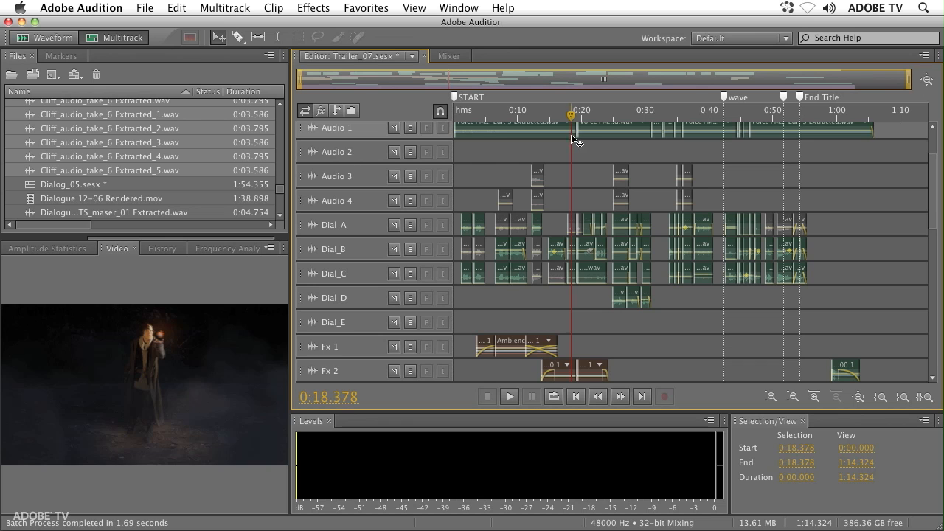
key("space")
Step: Switch to the Trailer_5.1_Example.sesx multitrack session
left_click(412, 56)
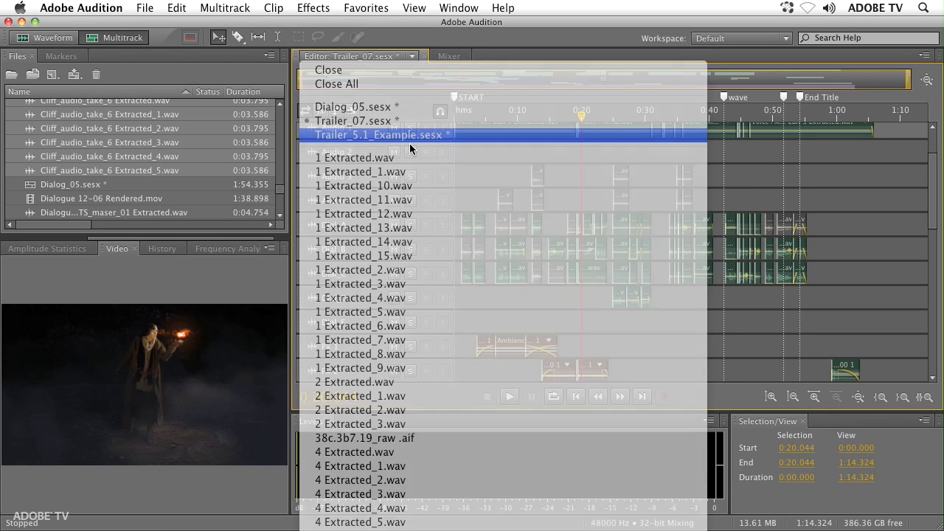
left_click(411, 135)
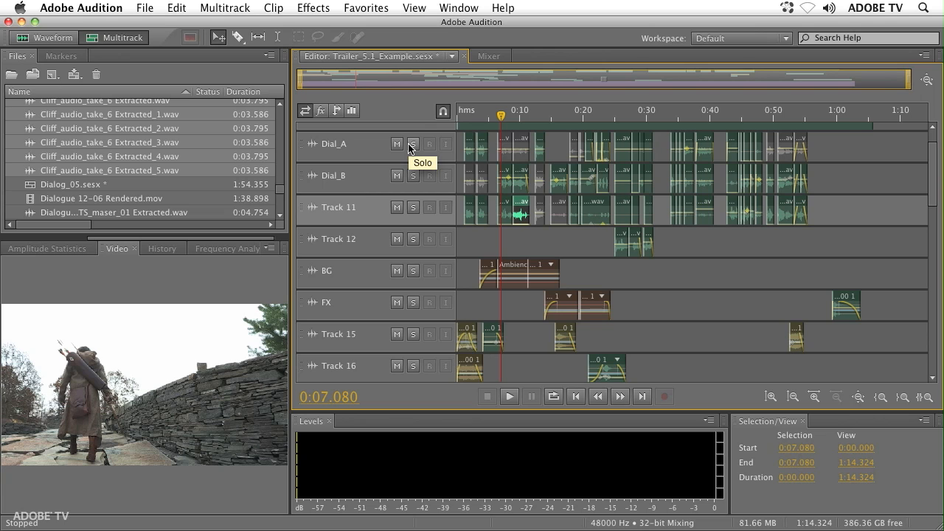